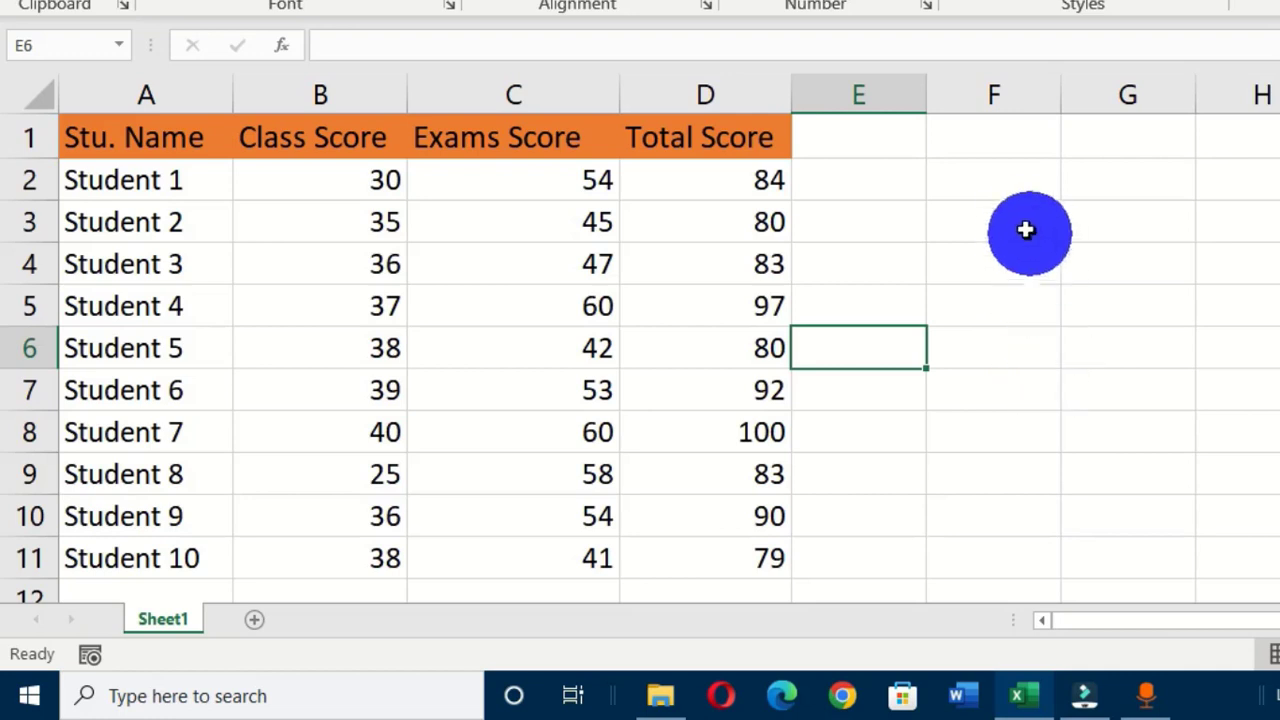
Begin a SEQUENCE formula in cell F3 using the =seq autocomplete.
{"action": "left_click", "coordinate": [1003, 223]}
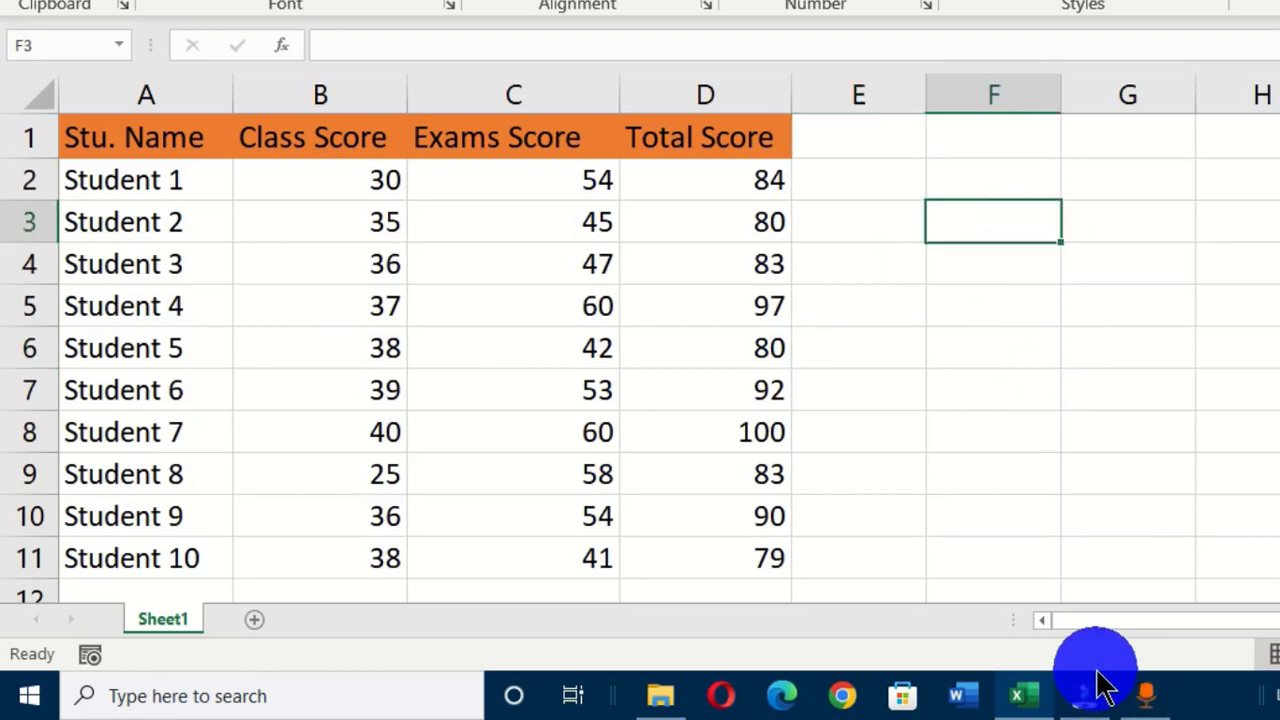
{"action": "type", "text": "="}
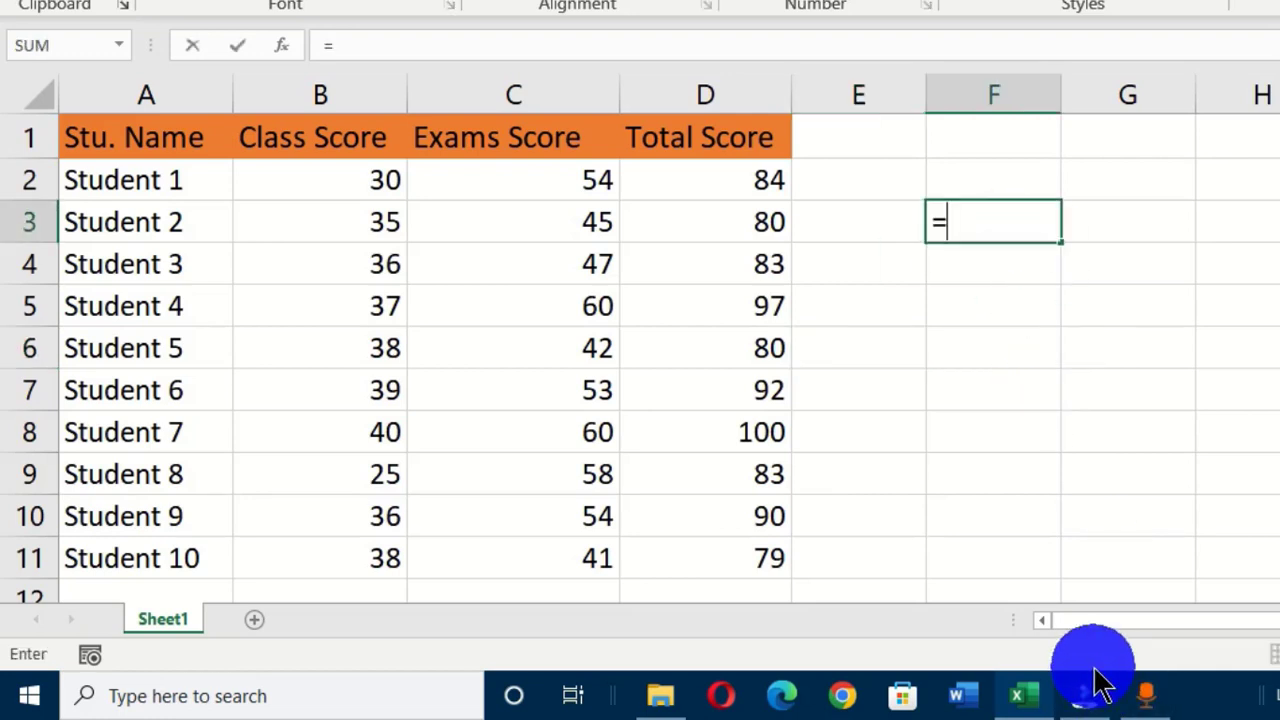
{"action": "type", "text": "seq"}
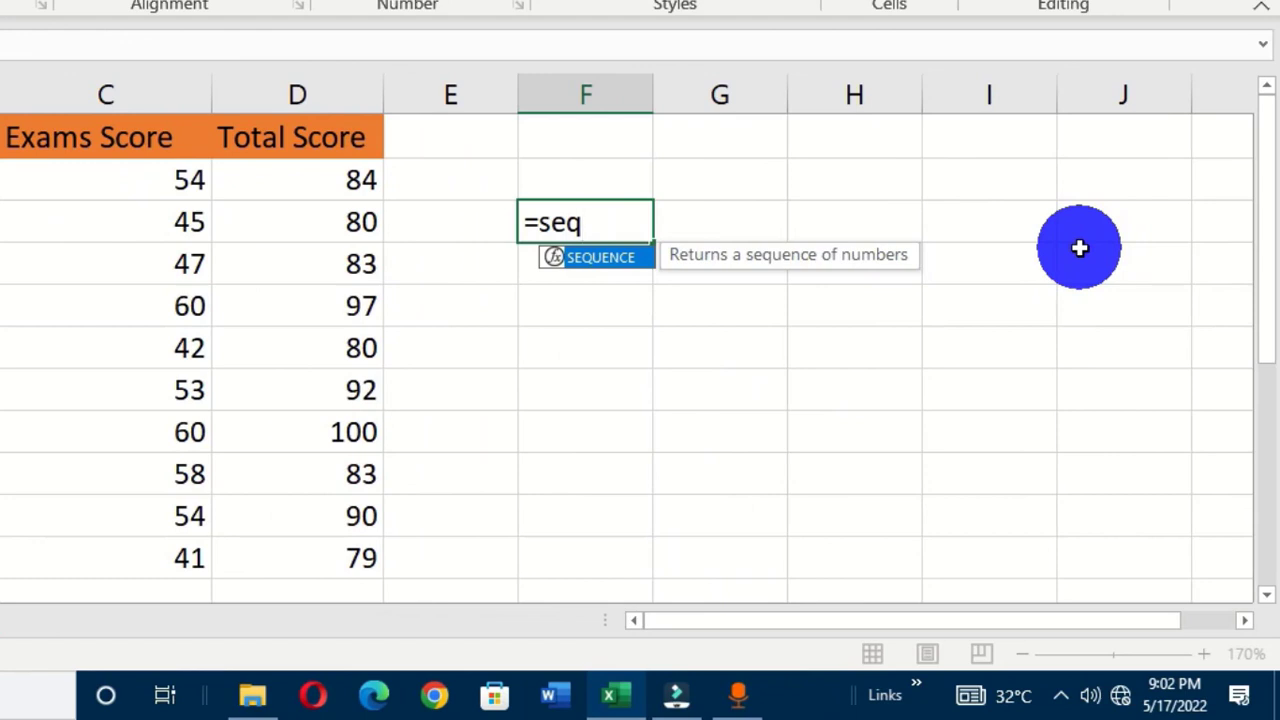
{"action": "key", "text": "Tab"}
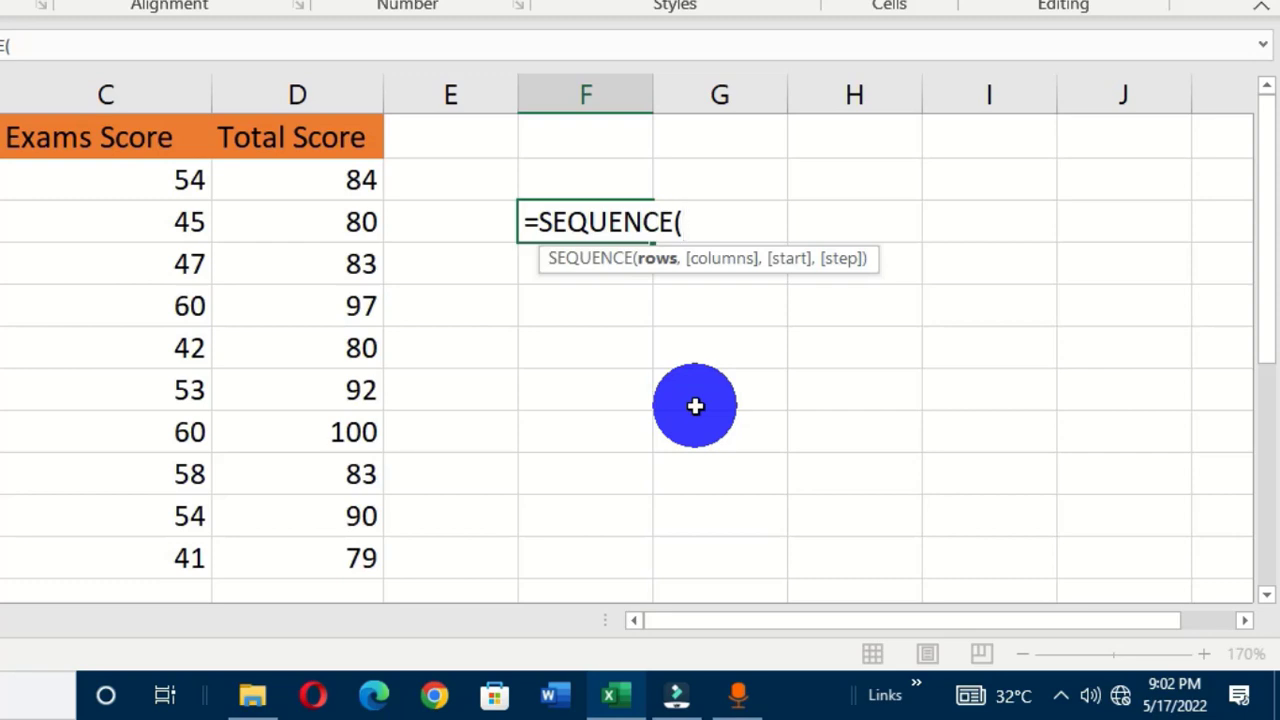
Complete F3 as =SEQUENCE(5,6,10,50) so a 5×6 grid spills from 10 in steps of 50.
{"action": "type", "text": "5,"}
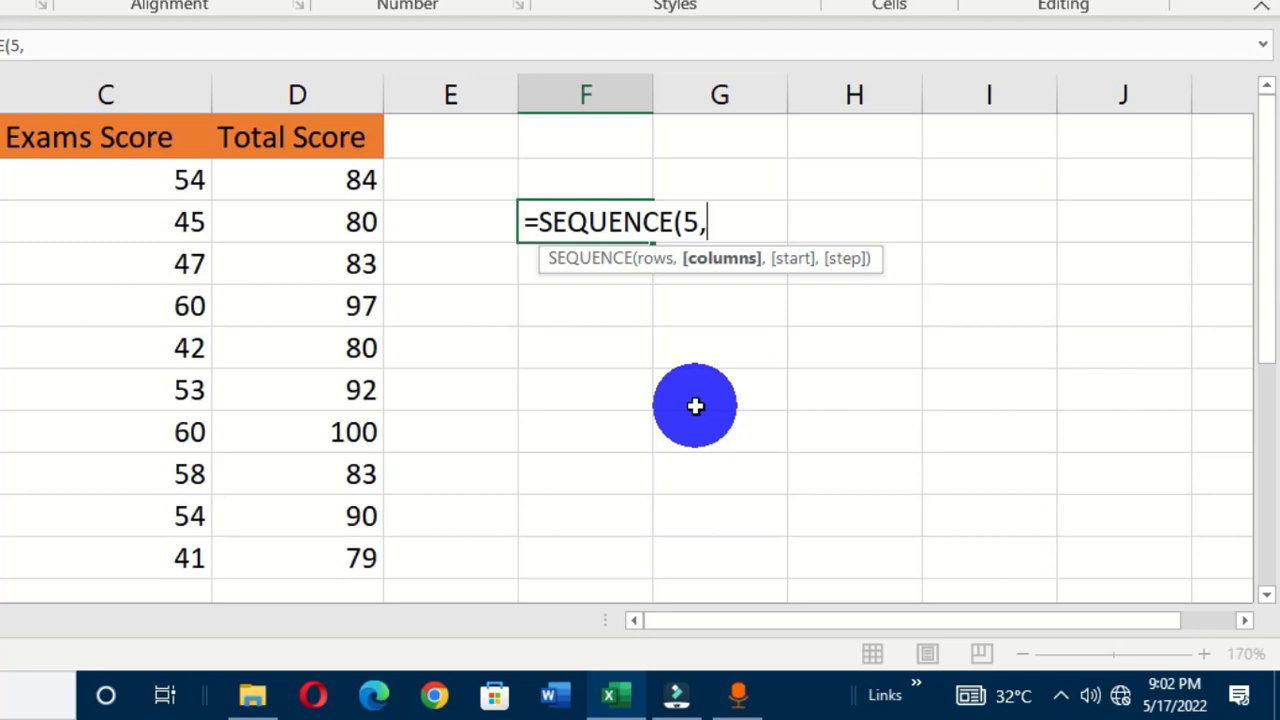
{"action": "type", "text": "6,"}
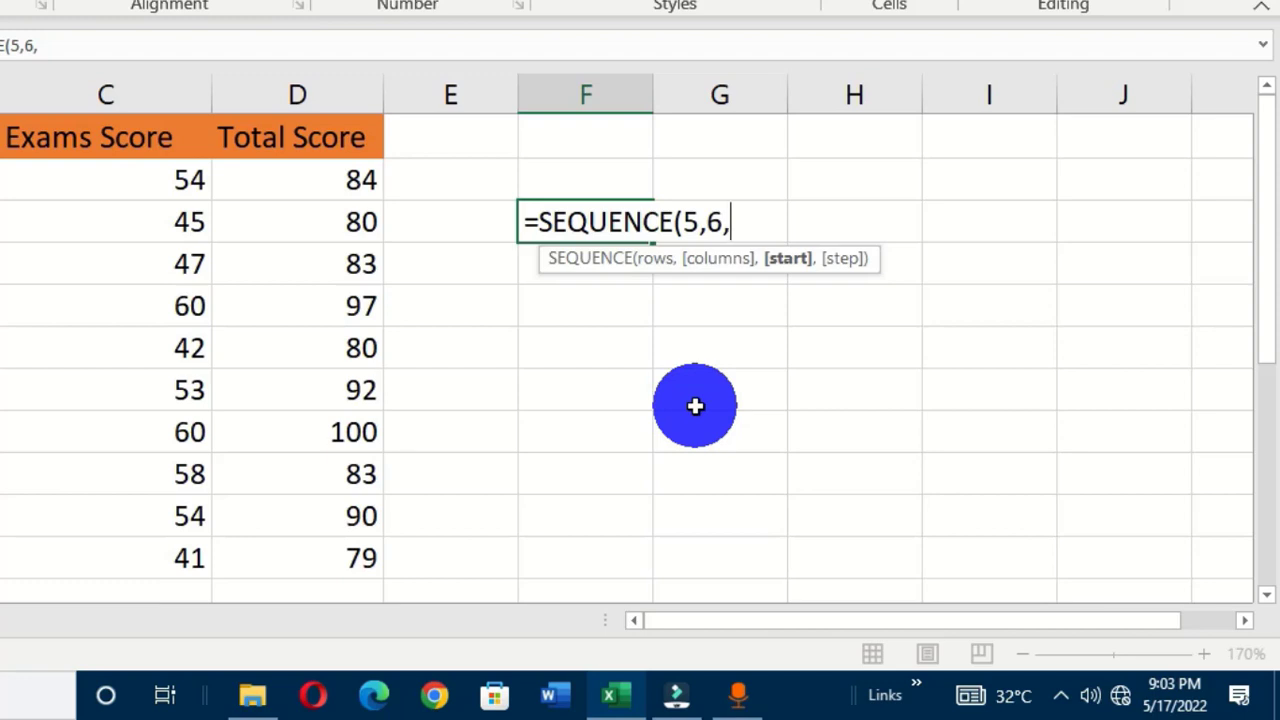
{"action": "type", "text": "10,"}
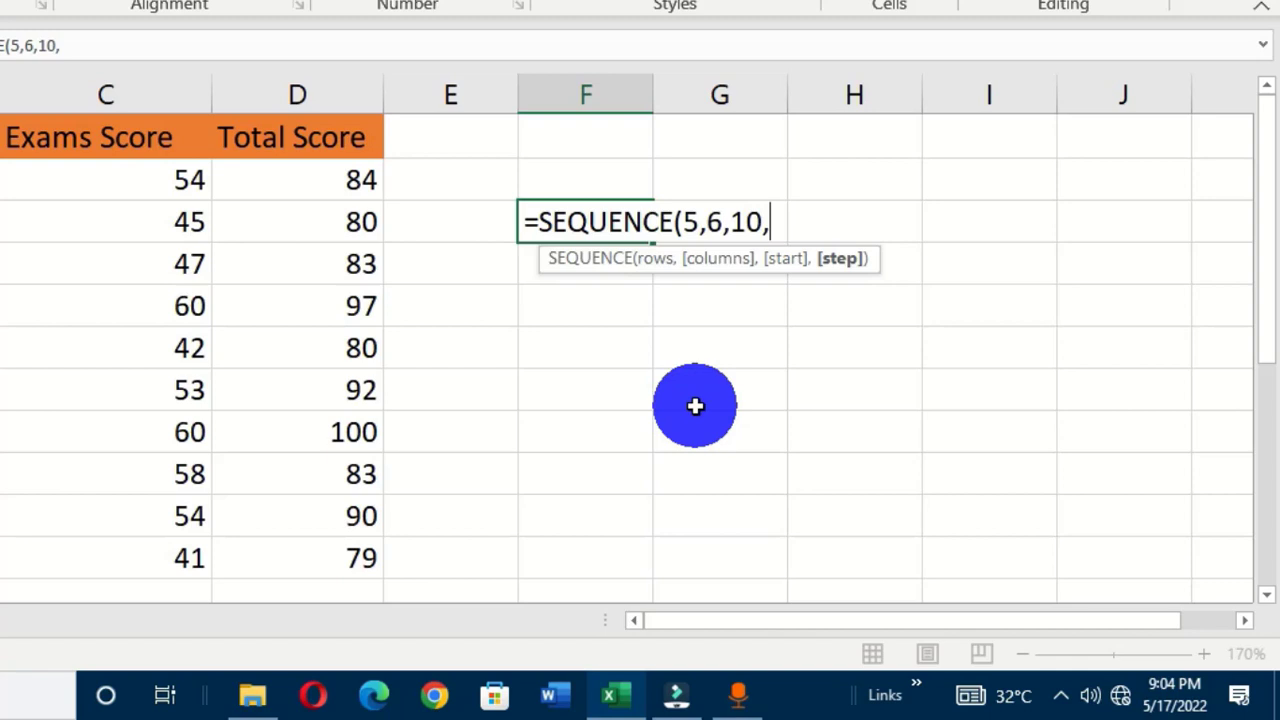
{"action": "type", "text": "50"}
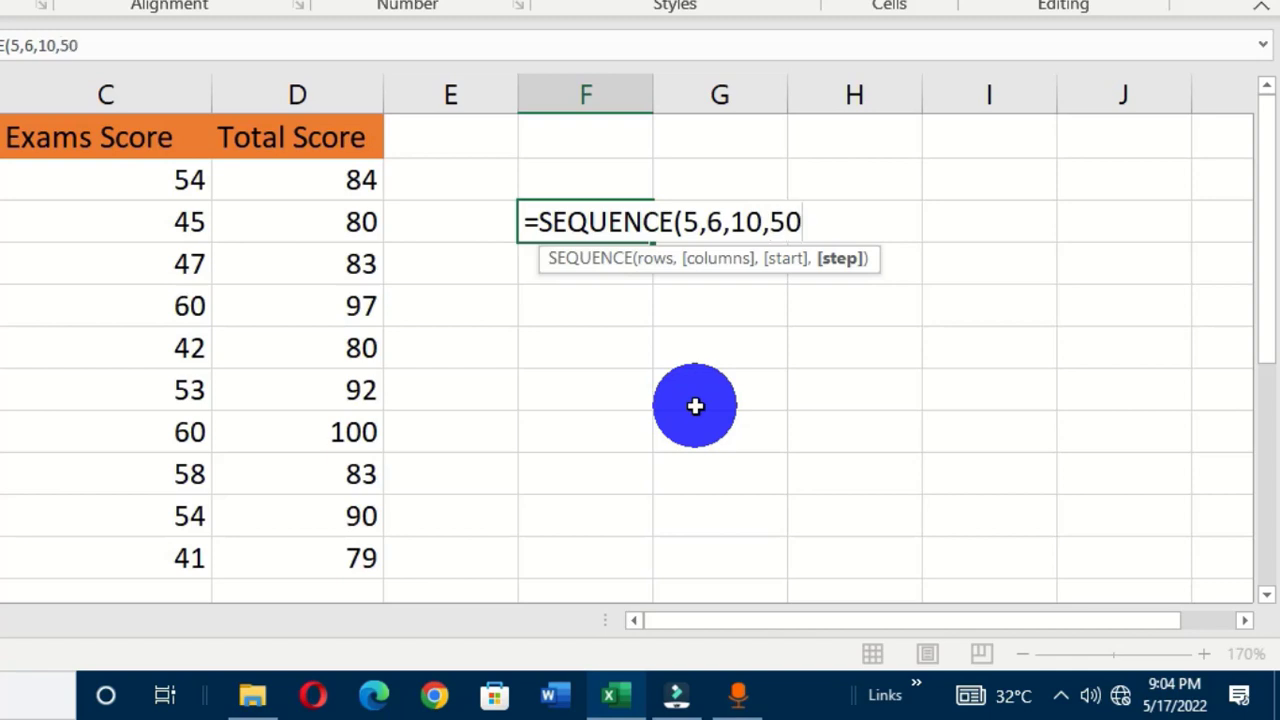
{"action": "type", "text": ")"}
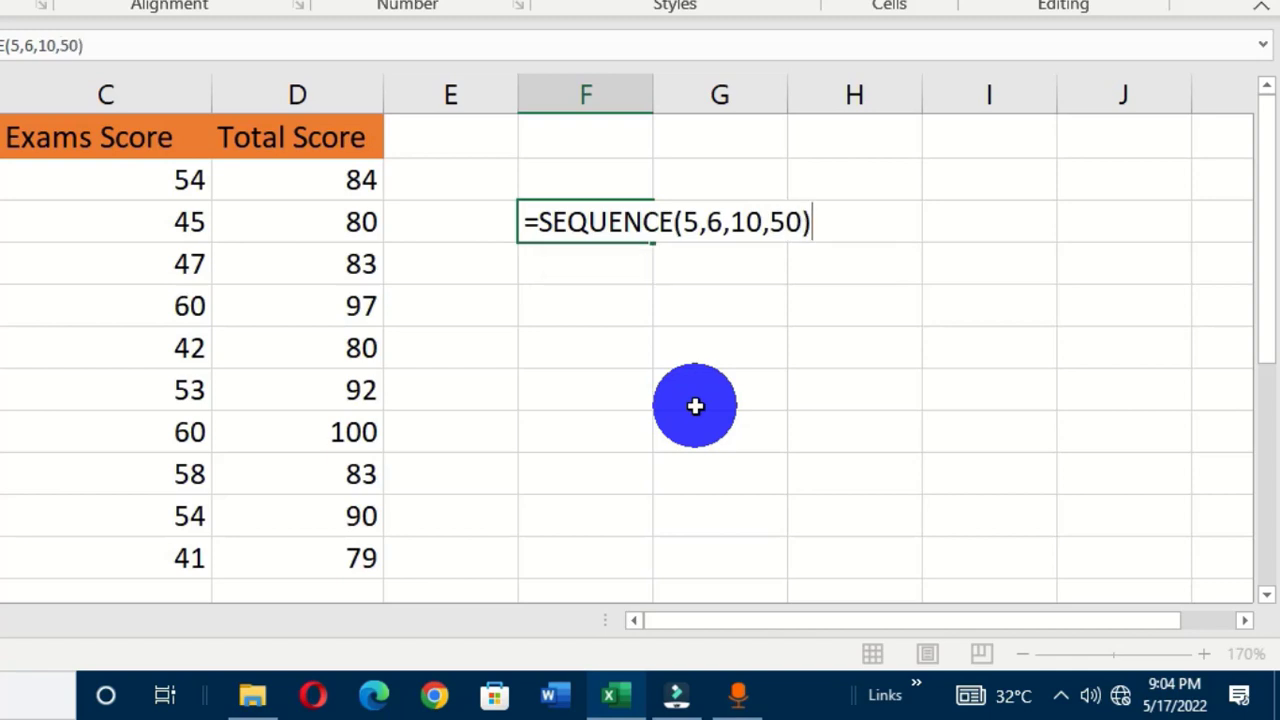
{"action": "key", "text": "Return"}
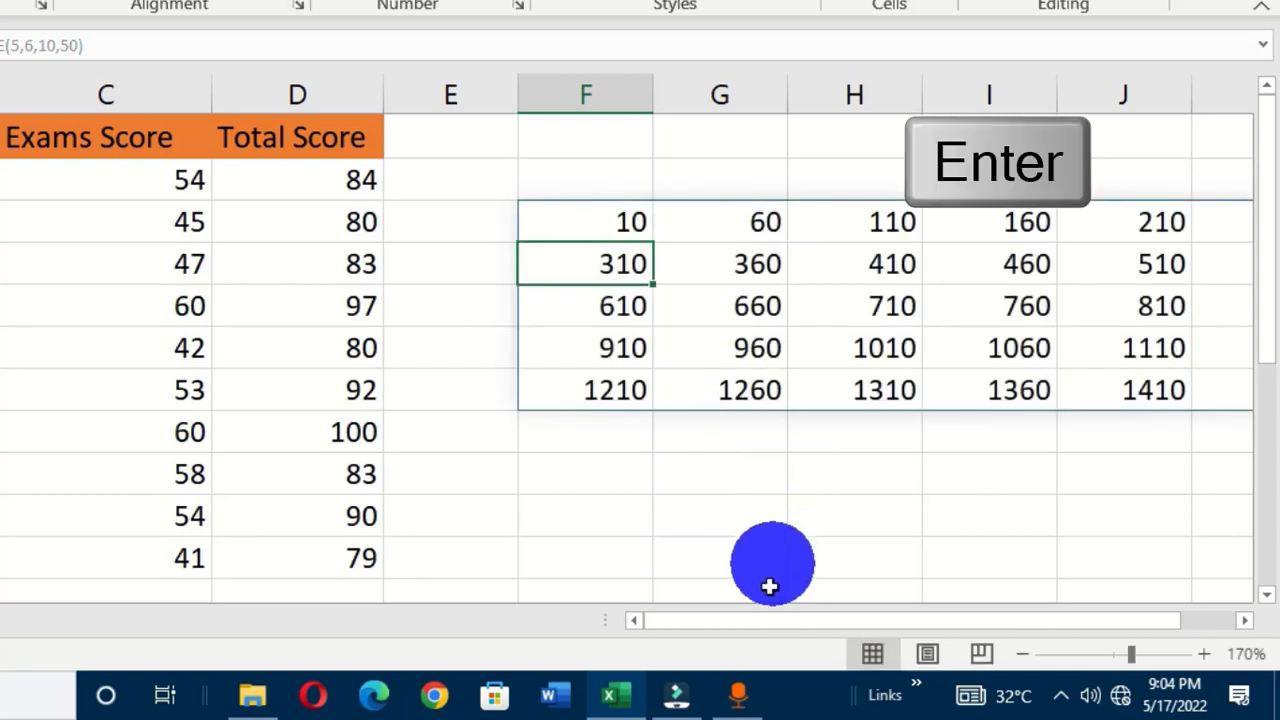
{"action": "mouse_move", "coordinate": [747, 621]}
{"action": "left_mouse_down"}
{"action": "mouse_move", "coordinate": [779, 622]}
{"action": "mouse_move", "coordinate": [765, 630]}
{"action": "left_mouse_up"}
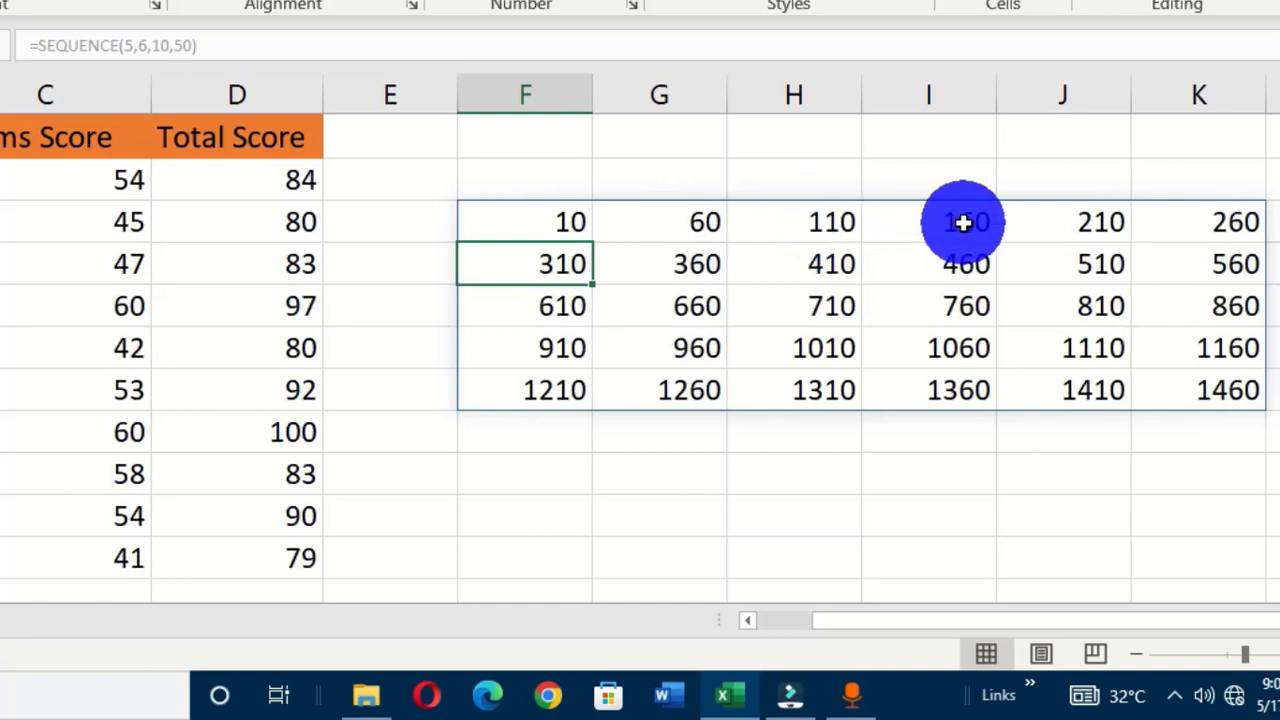
{"action": "left_click", "coordinate": [1111, 222]}
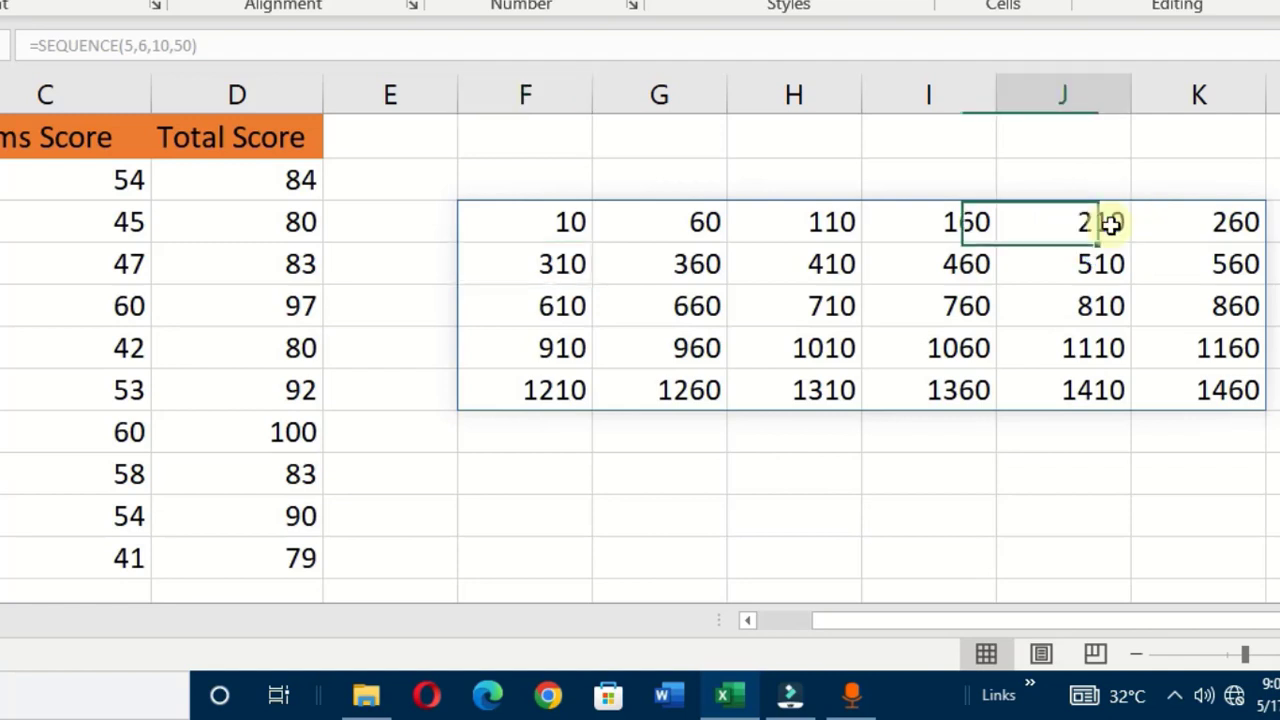
{"action": "left_click", "coordinate": [1225, 226]}
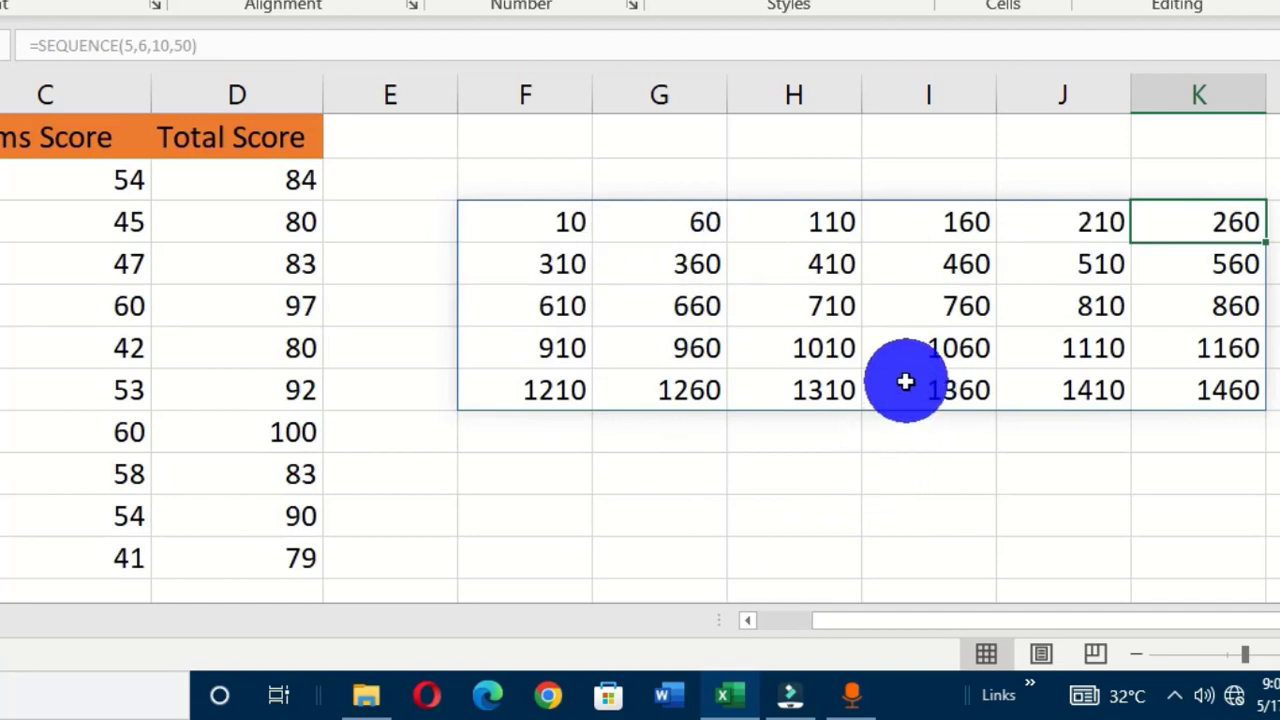
{"action": "left_click", "coordinate": [565, 224]}
{"action": "left_click", "coordinate": [712, 305]}
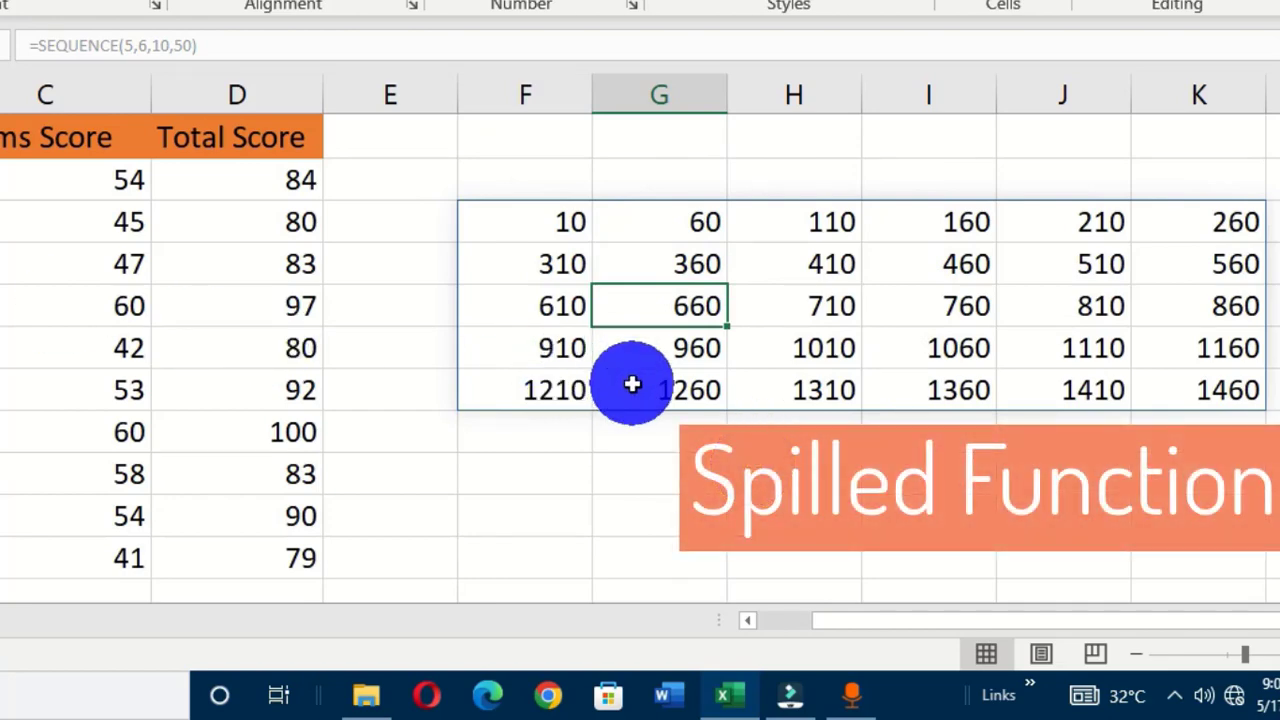
{"action": "left_click", "coordinate": [955, 264]}
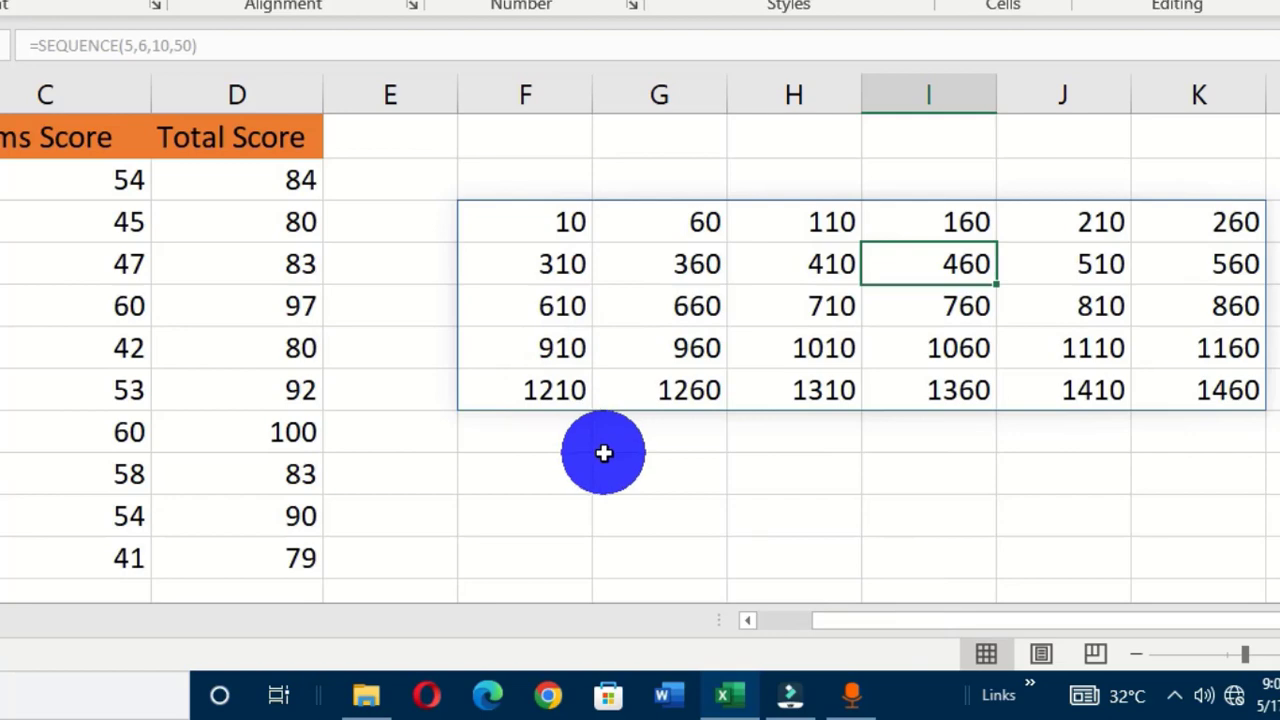
{"action": "left_click", "coordinate": [808, 349]}
{"action": "left_click", "coordinate": [1128, 345]}
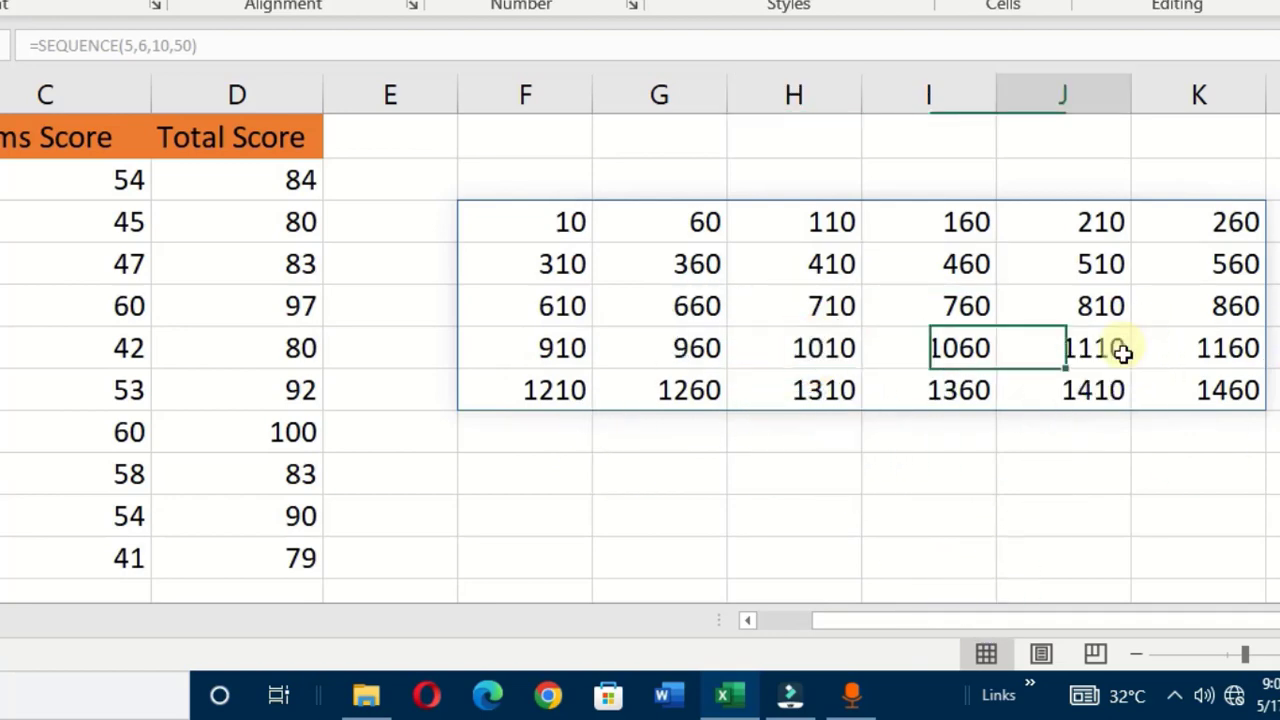
{"action": "left_click_drag", "start_coordinate": [1228, 348], "coordinate": [1229, 390]}
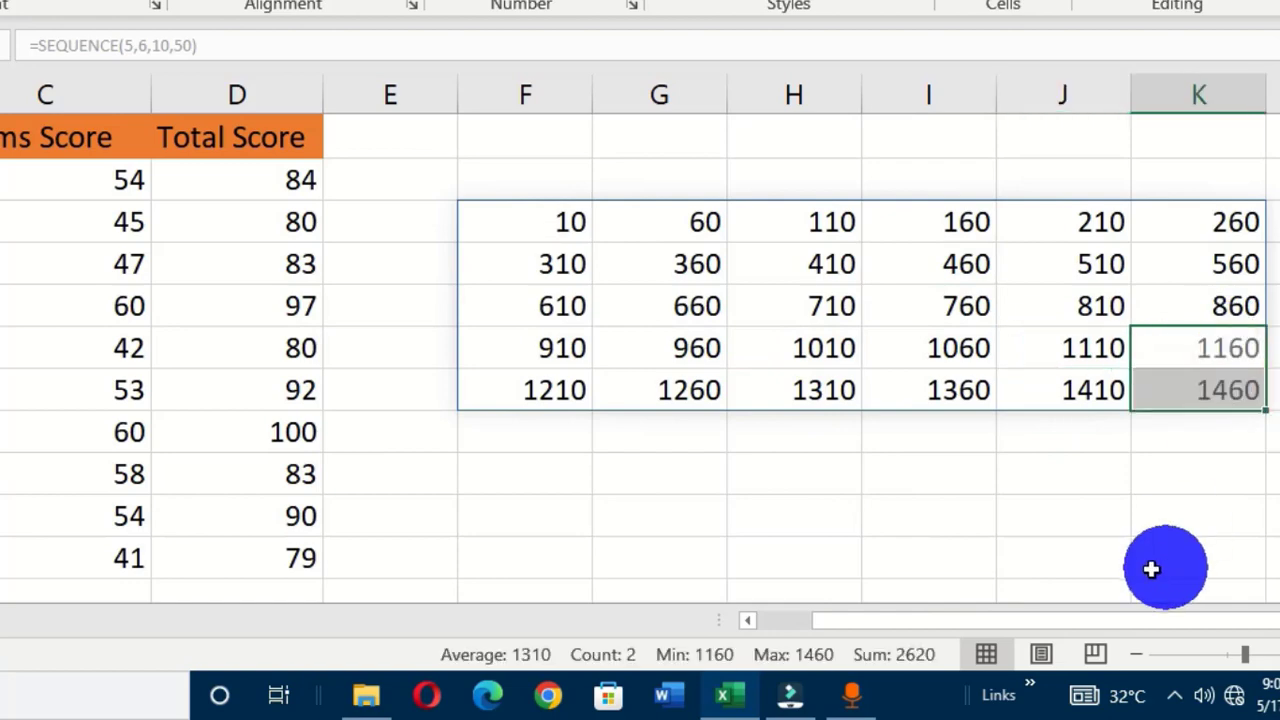
{"action": "left_click", "coordinate": [666, 346]}
{"action": "left_click", "coordinate": [553, 347]}
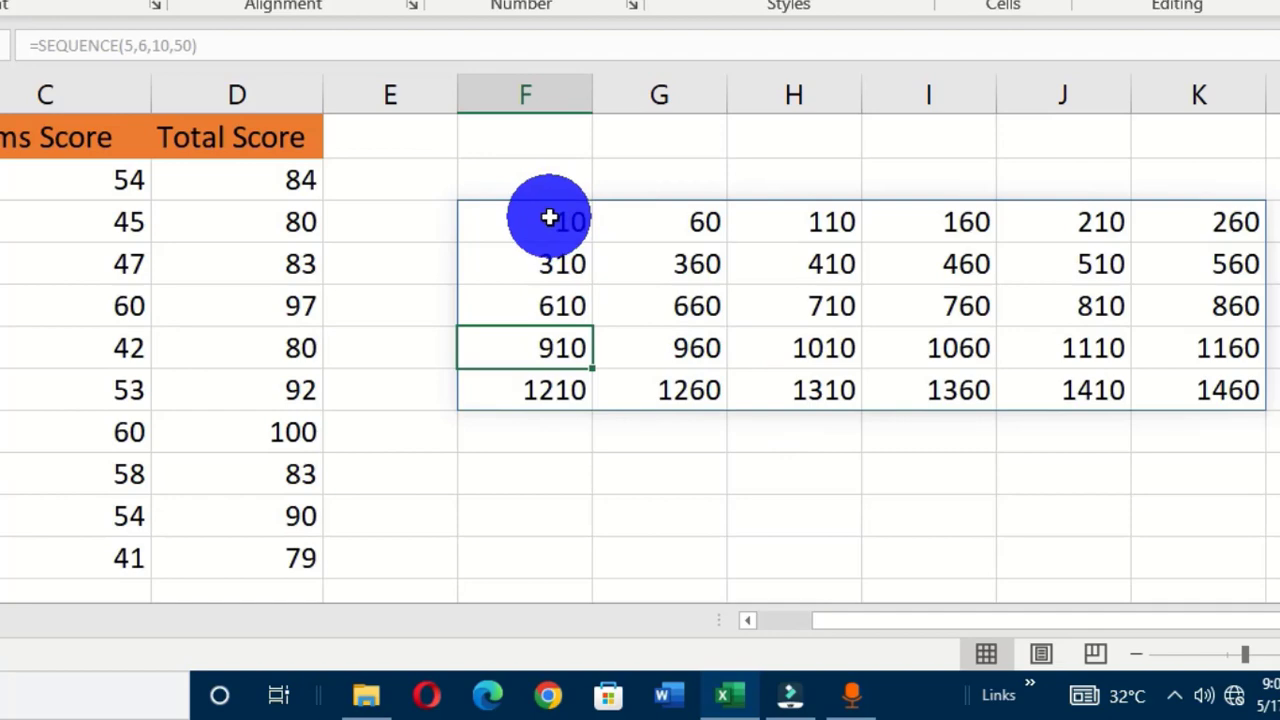
{"action": "left_click", "coordinate": [514, 218]}
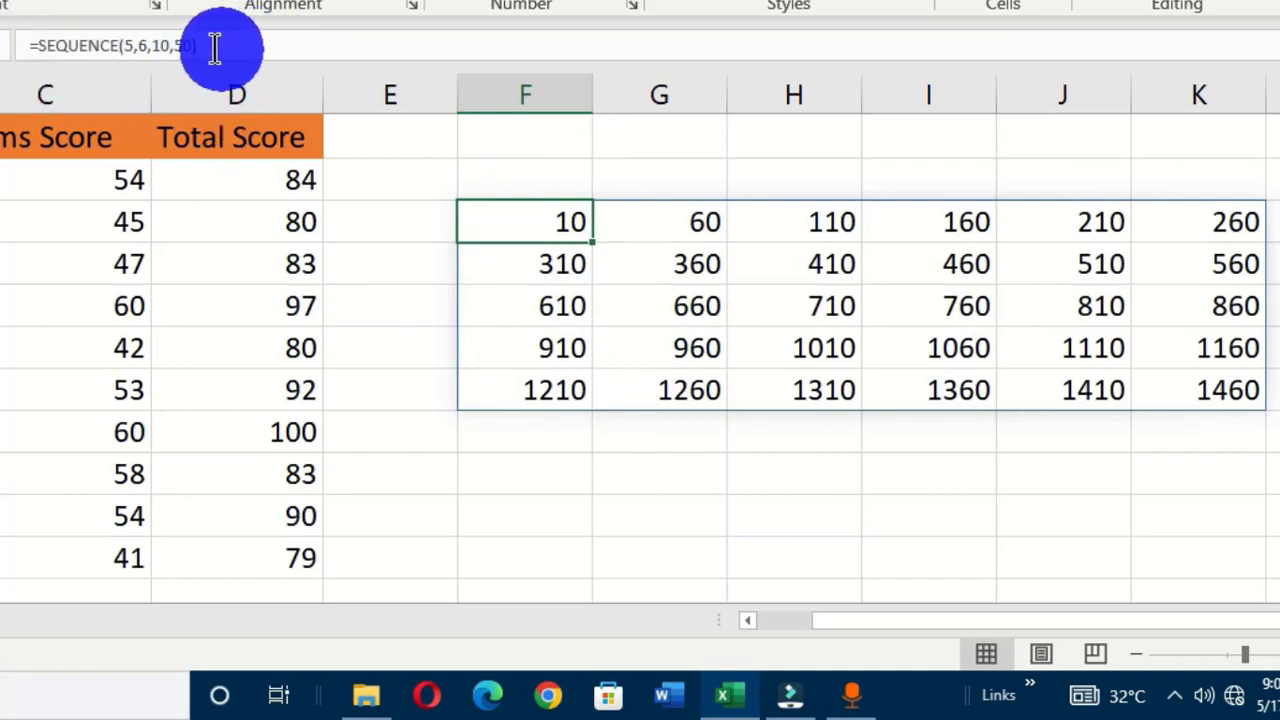
{"action": "left_click", "coordinate": [669, 224]}
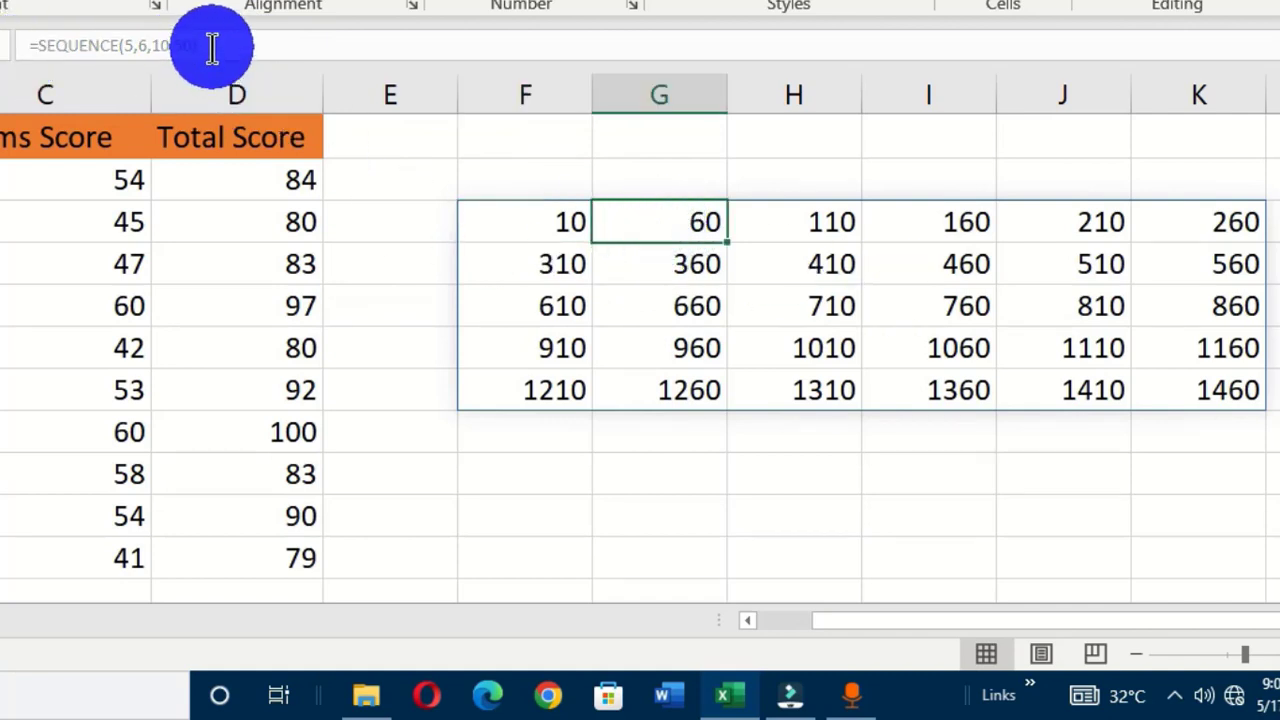
{"action": "left_click", "coordinate": [27, 40]}
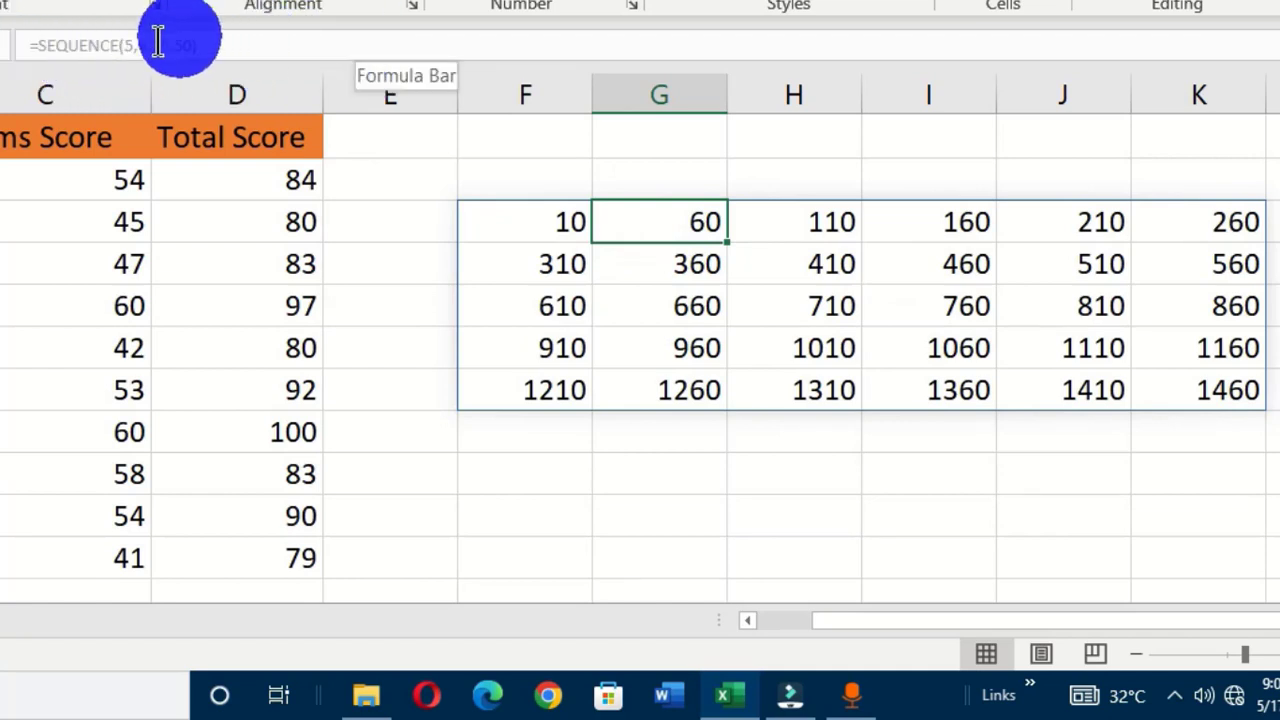
{"action": "left_click", "coordinate": [527, 225]}
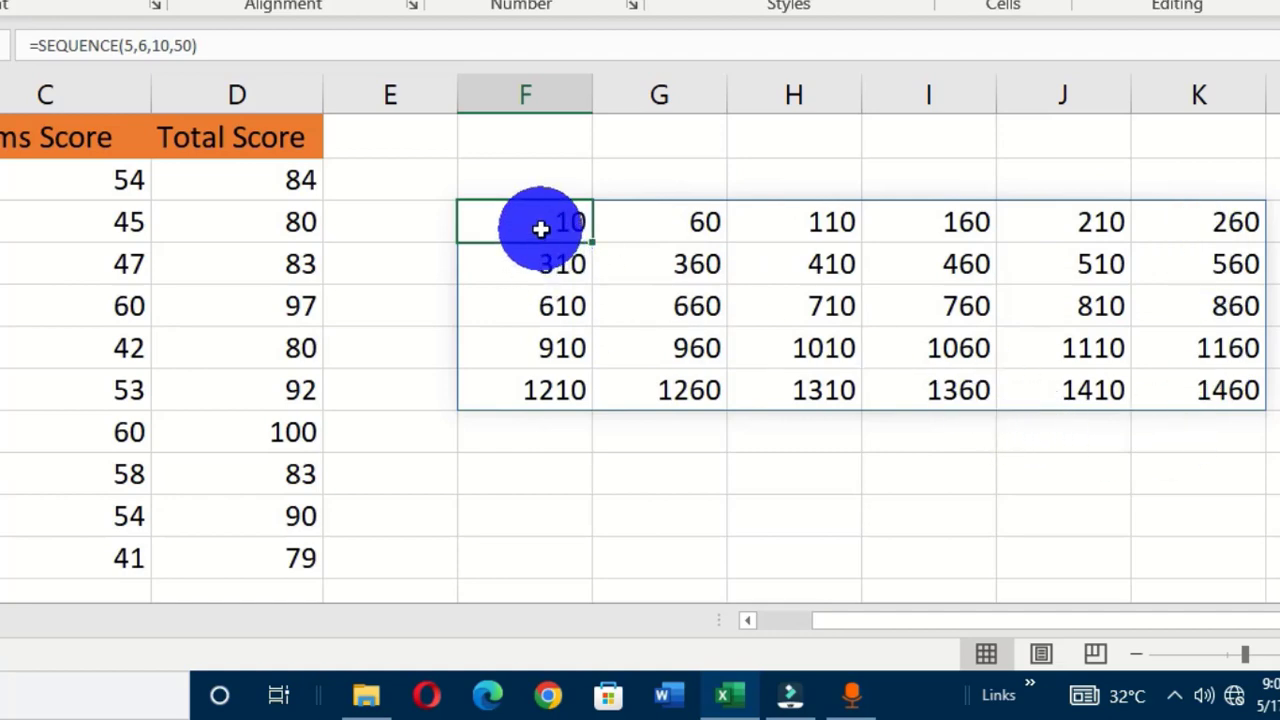
{"action": "key", "text": "Delete"}
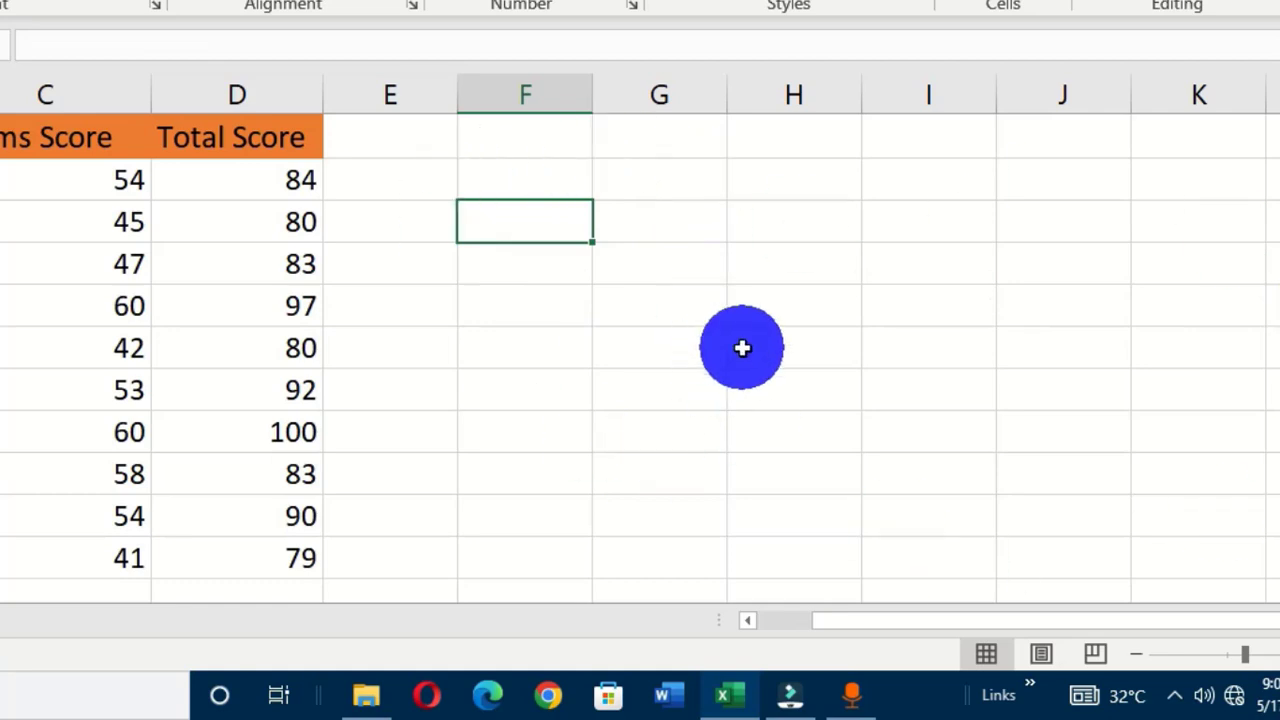
{"action": "key", "text": "ctrl+z"}
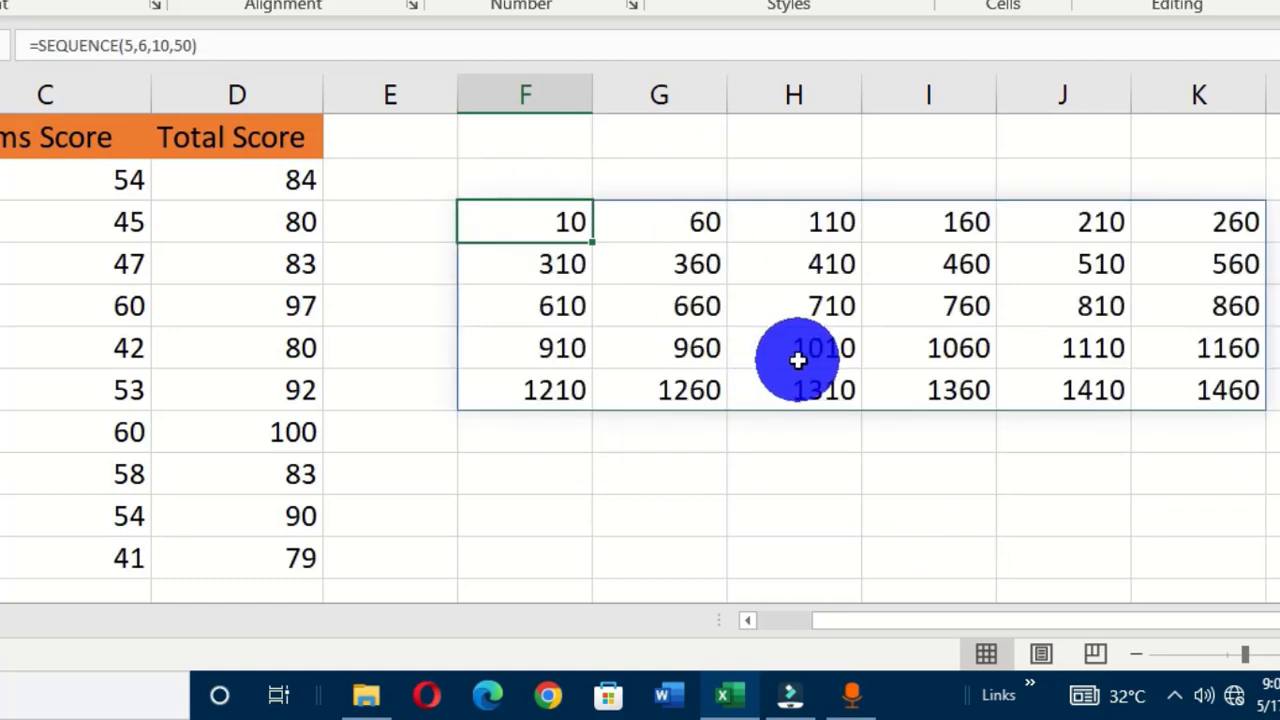
{"action": "left_click", "coordinate": [680, 308]}
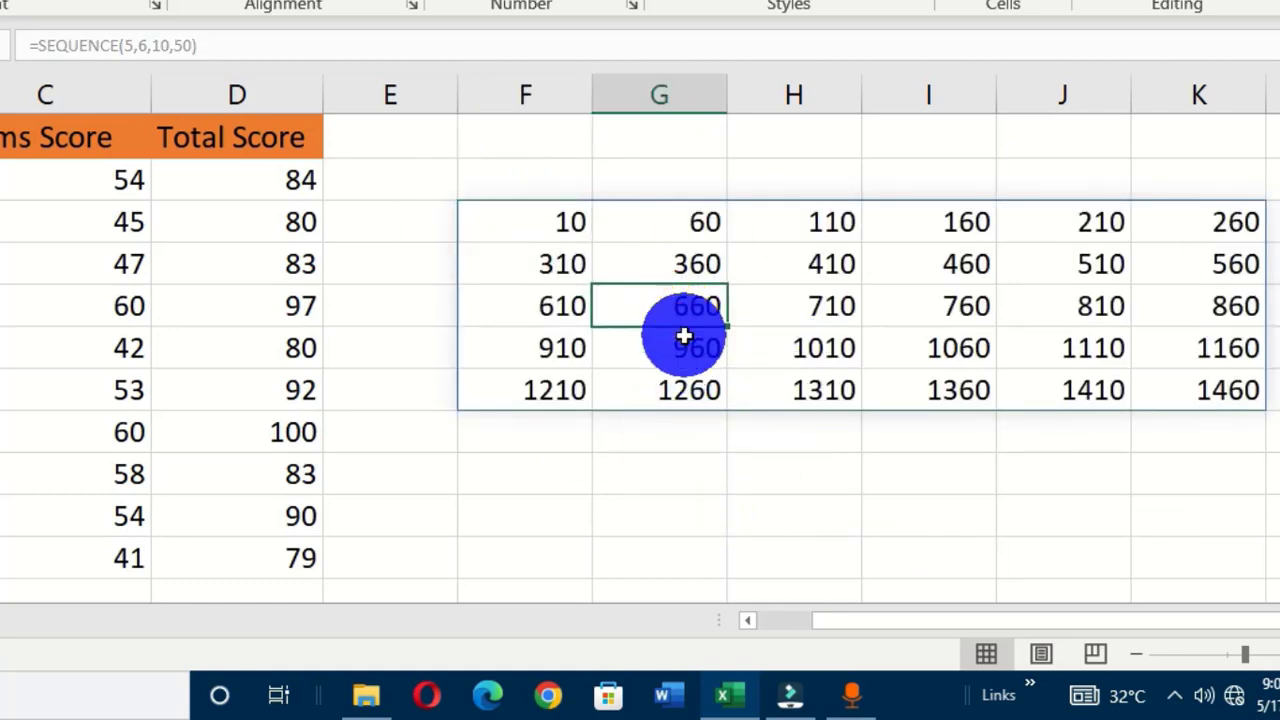
{"action": "left_click", "coordinate": [958, 296]}
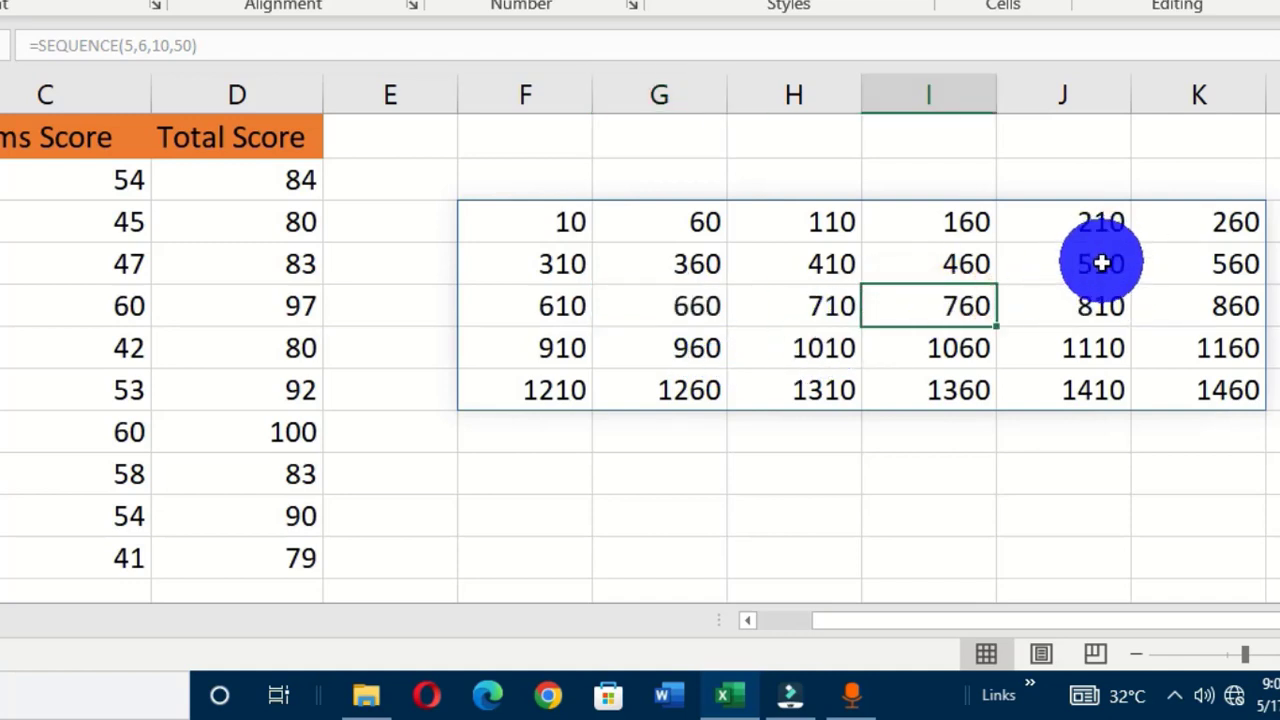
{"action": "left_click", "coordinate": [1101, 263]}
{"action": "left_click", "coordinate": [571, 306]}
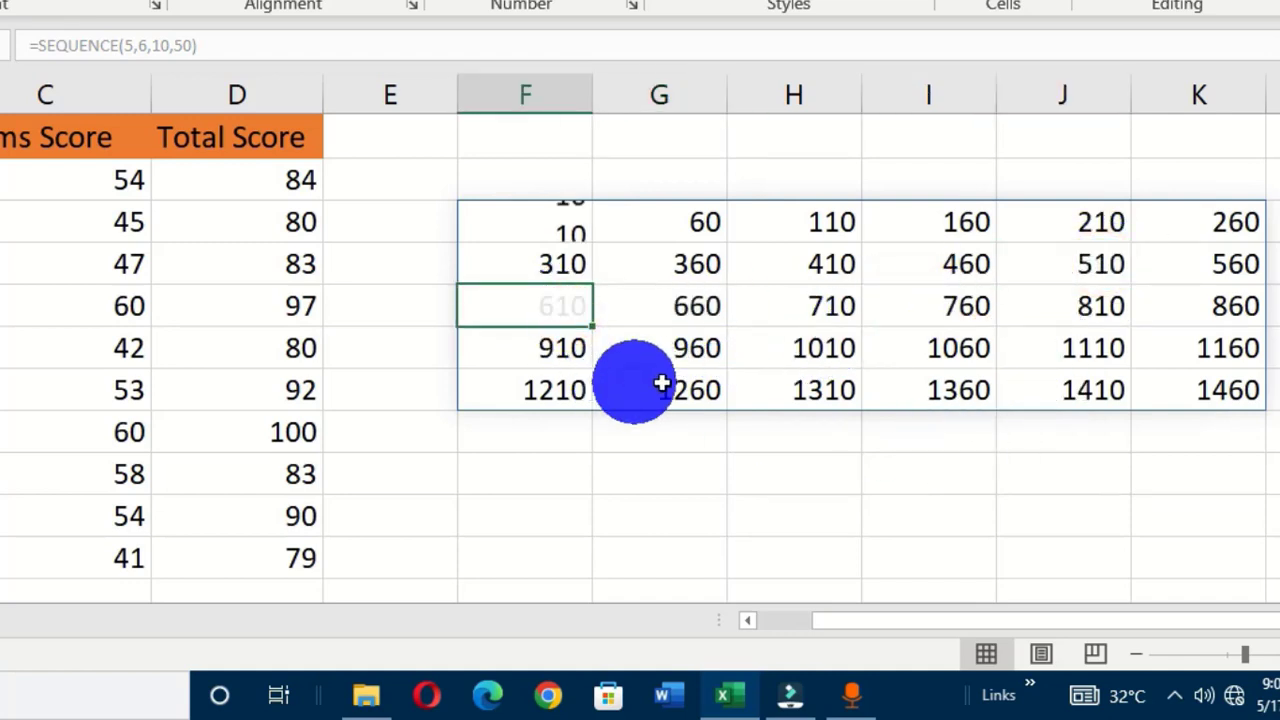
{"action": "left_click", "coordinate": [712, 306]}
{"action": "left_click", "coordinate": [833, 308]}
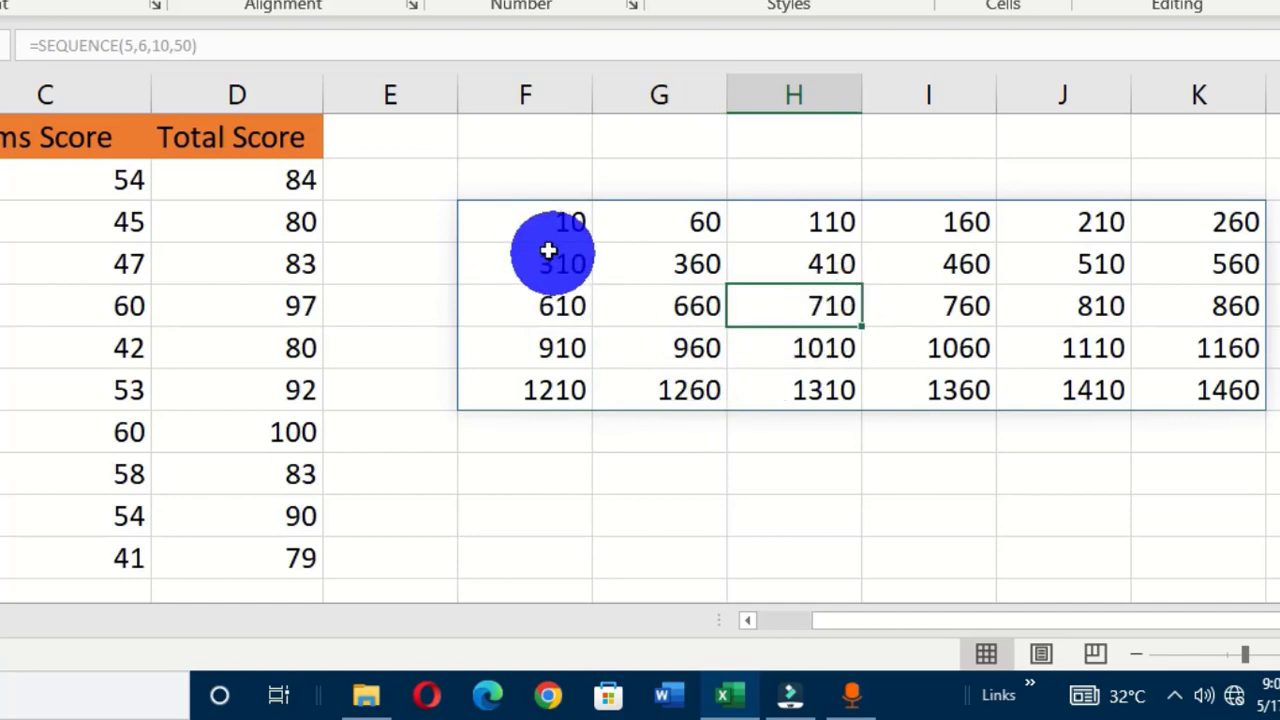
{"action": "left_click", "coordinate": [520, 218]}
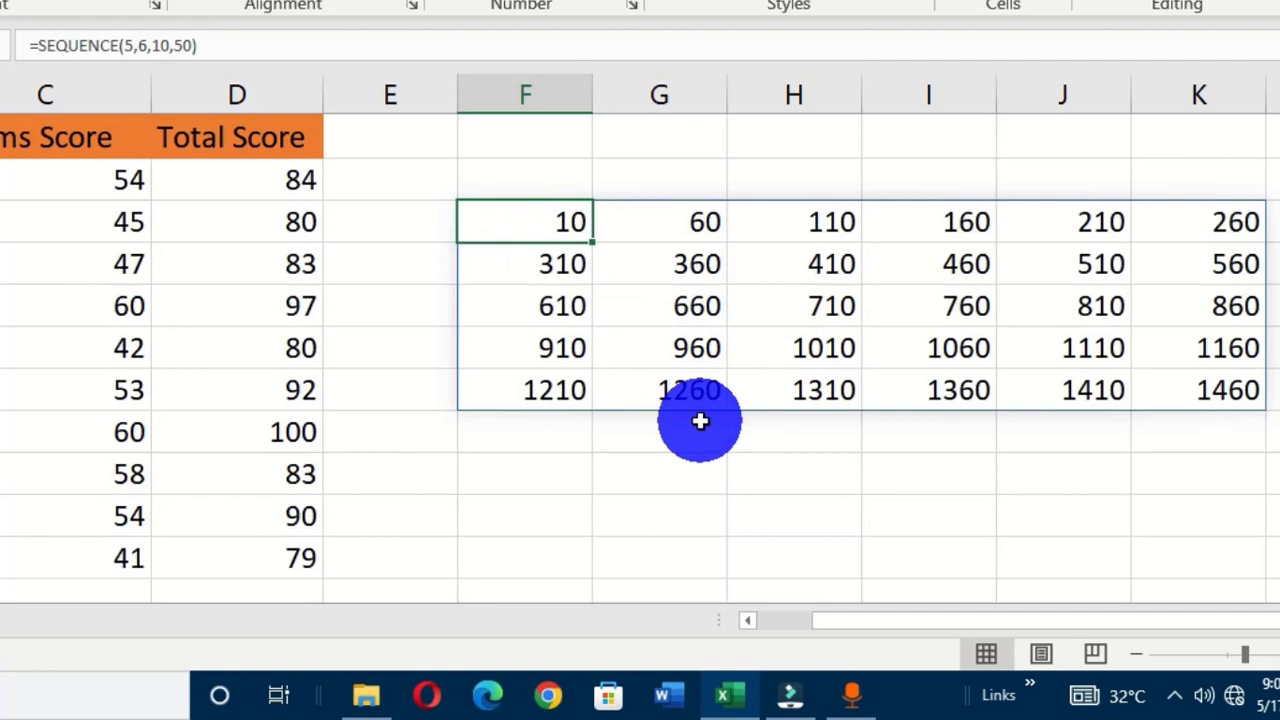
{"action": "key", "text": "Delete"}
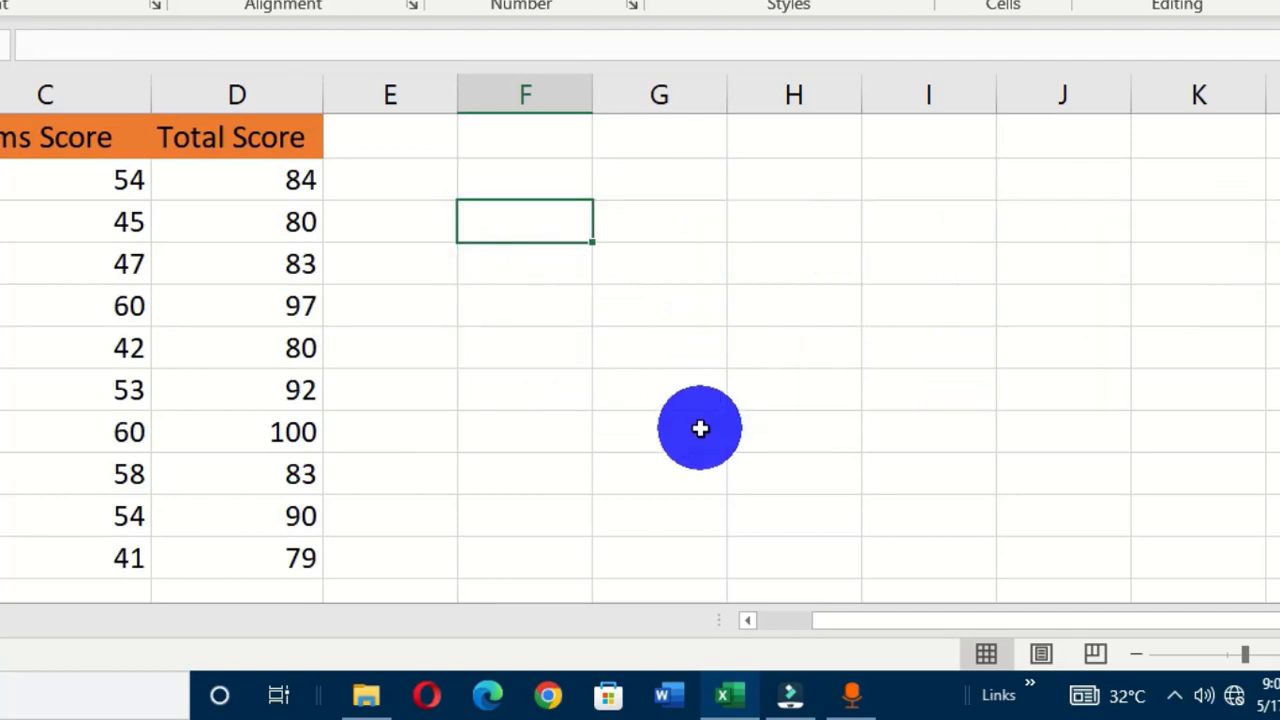
Enter =COUNTA(D2:D11) in E3 to count the Total Score entries, giving 10.
{"action": "left_click_drag", "start_coordinate": [853, 623], "coordinate": [762, 618]}
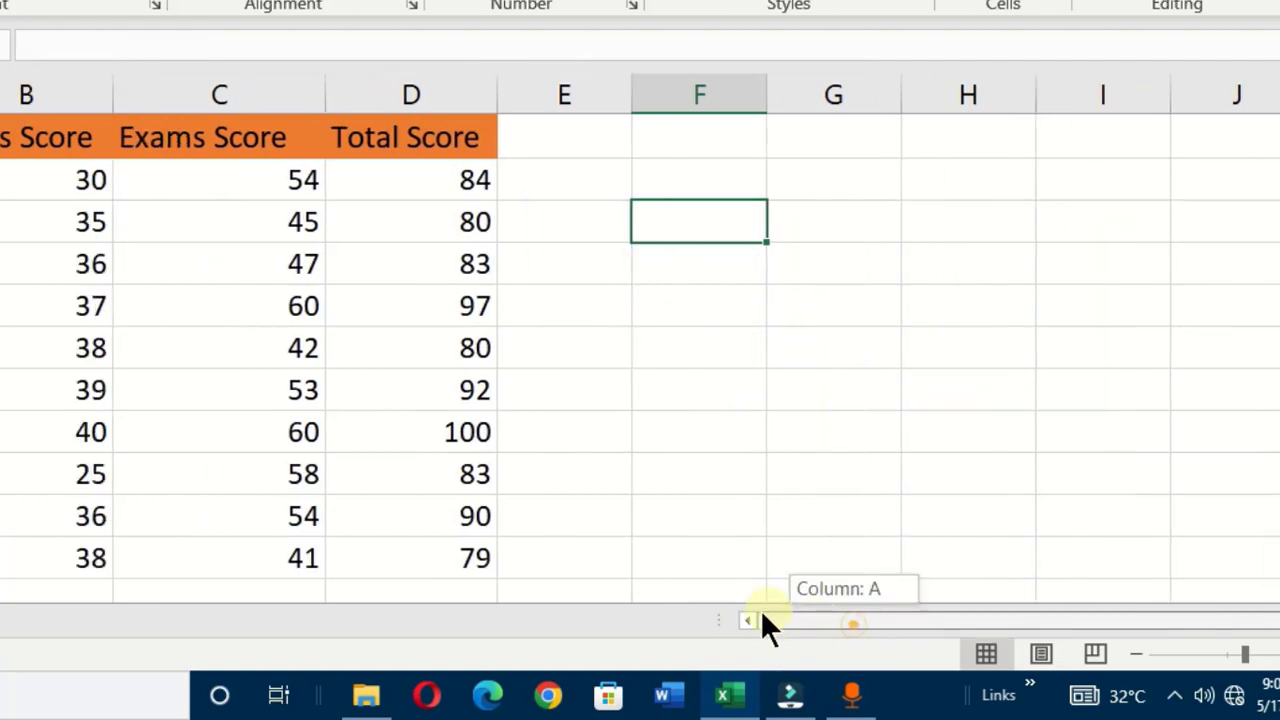
{"action": "left_click", "coordinate": [604, 228]}
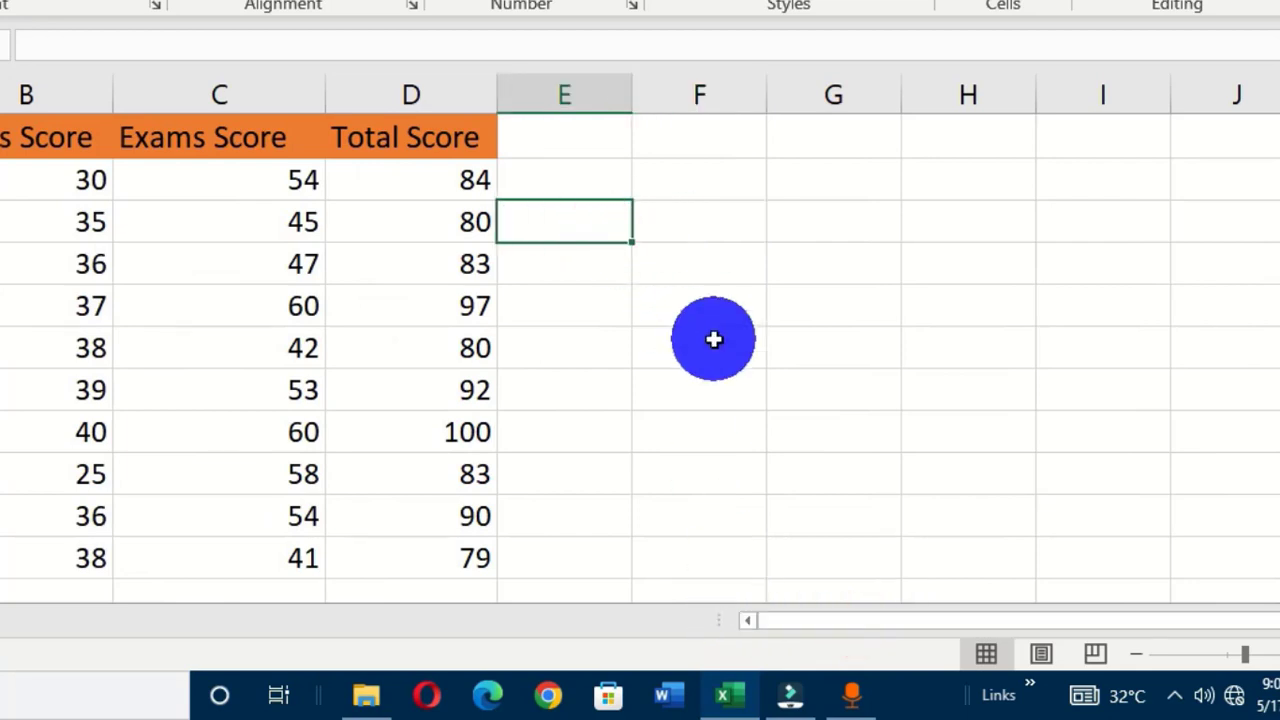
{"action": "type", "text": "=count"}
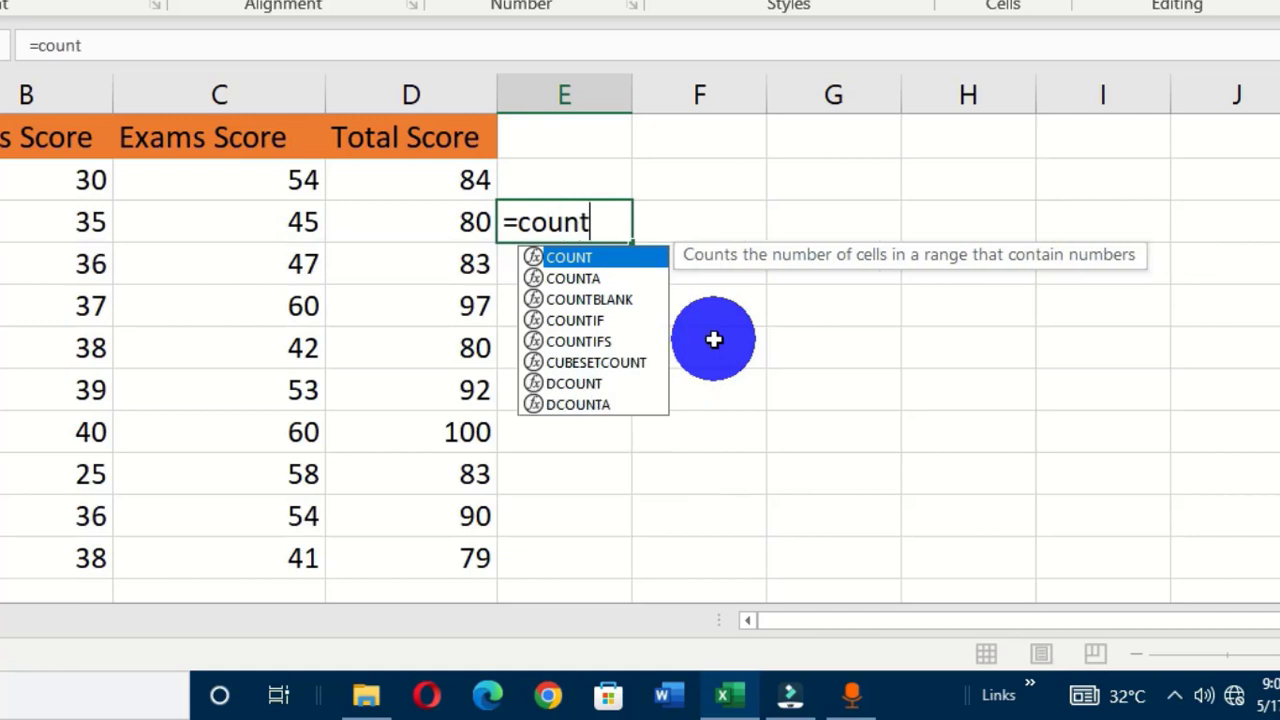
{"action": "type", "text": "a"}
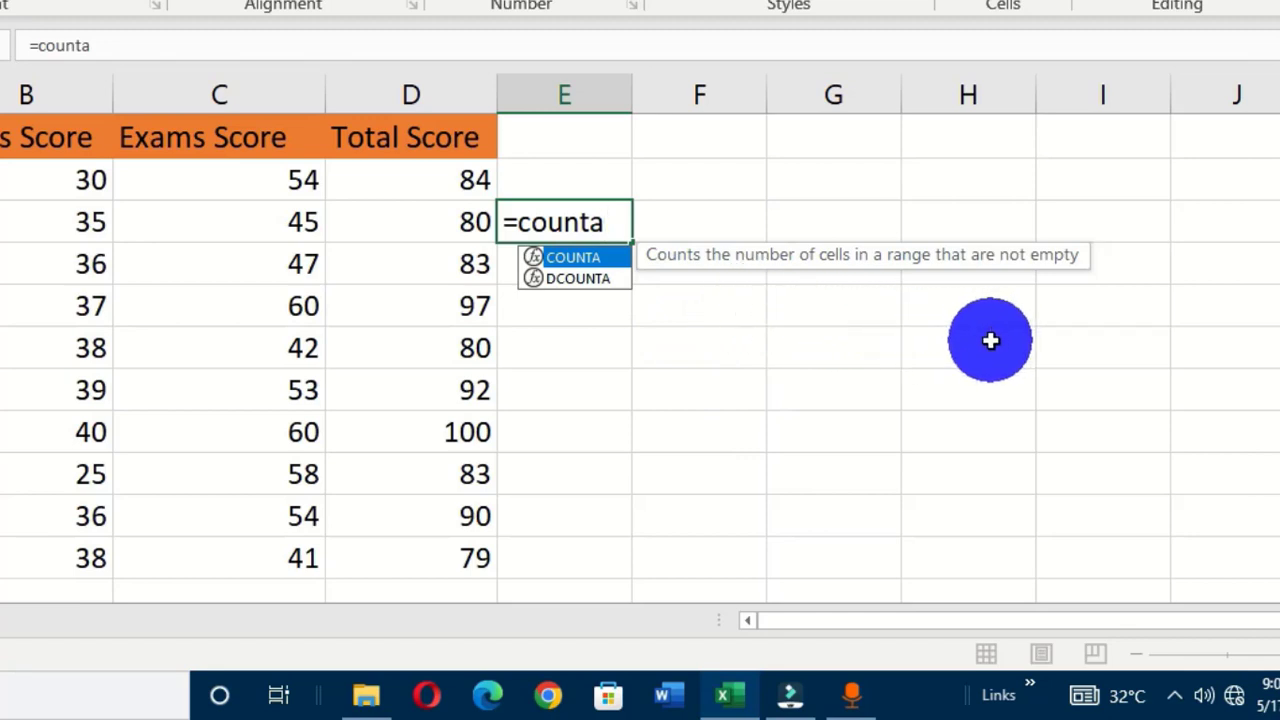
{"action": "key", "text": "Tab"}
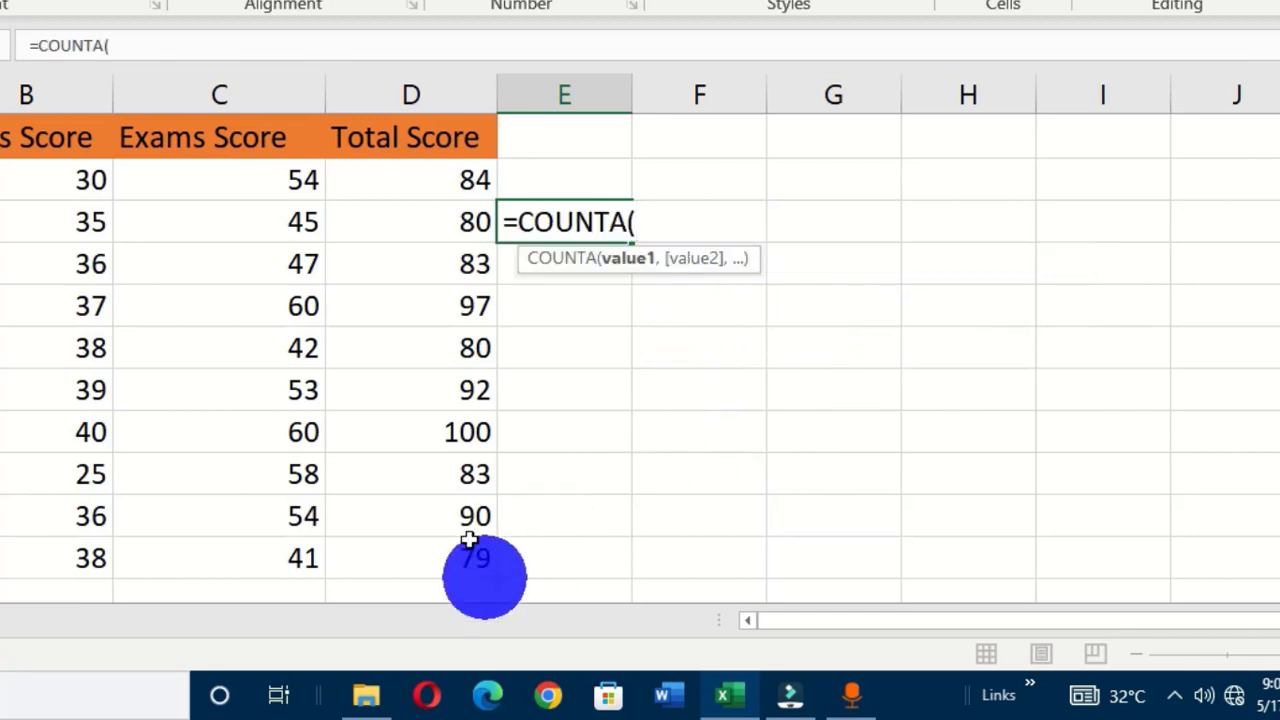
{"action": "left_click_drag", "start_coordinate": [381, 181], "coordinate": [426, 551]}
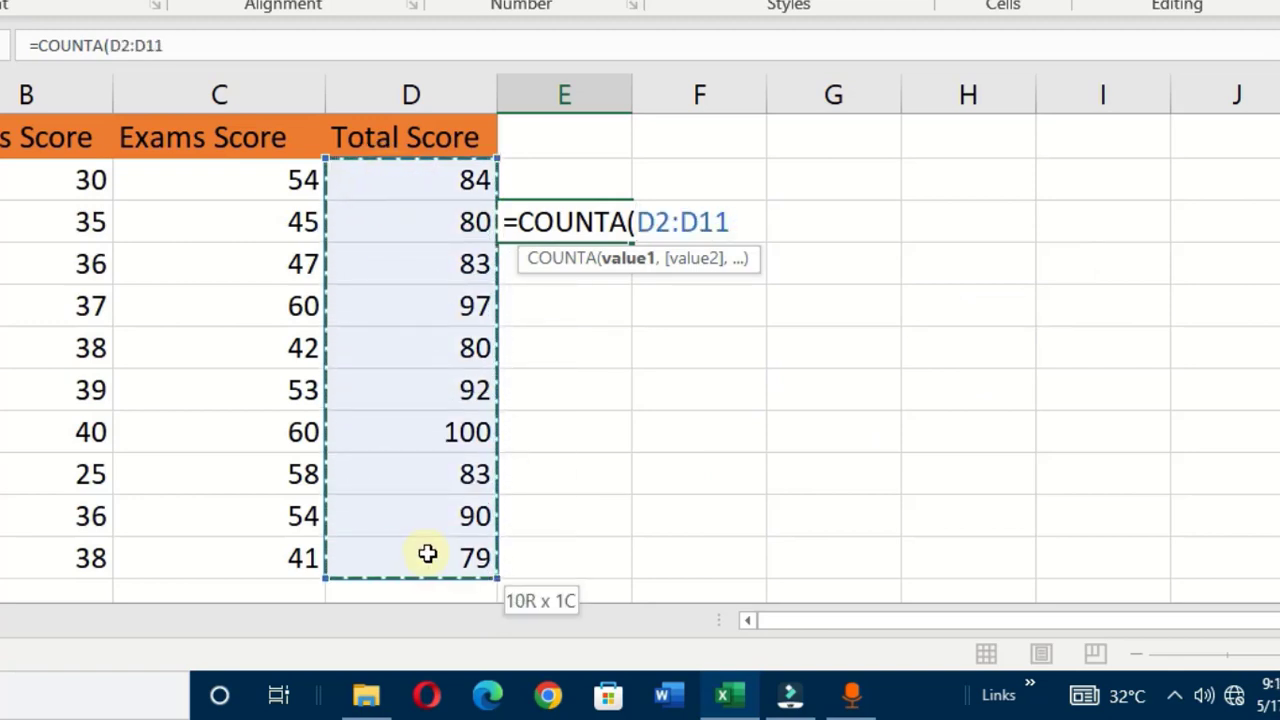
{"action": "key", "text": "Return"}
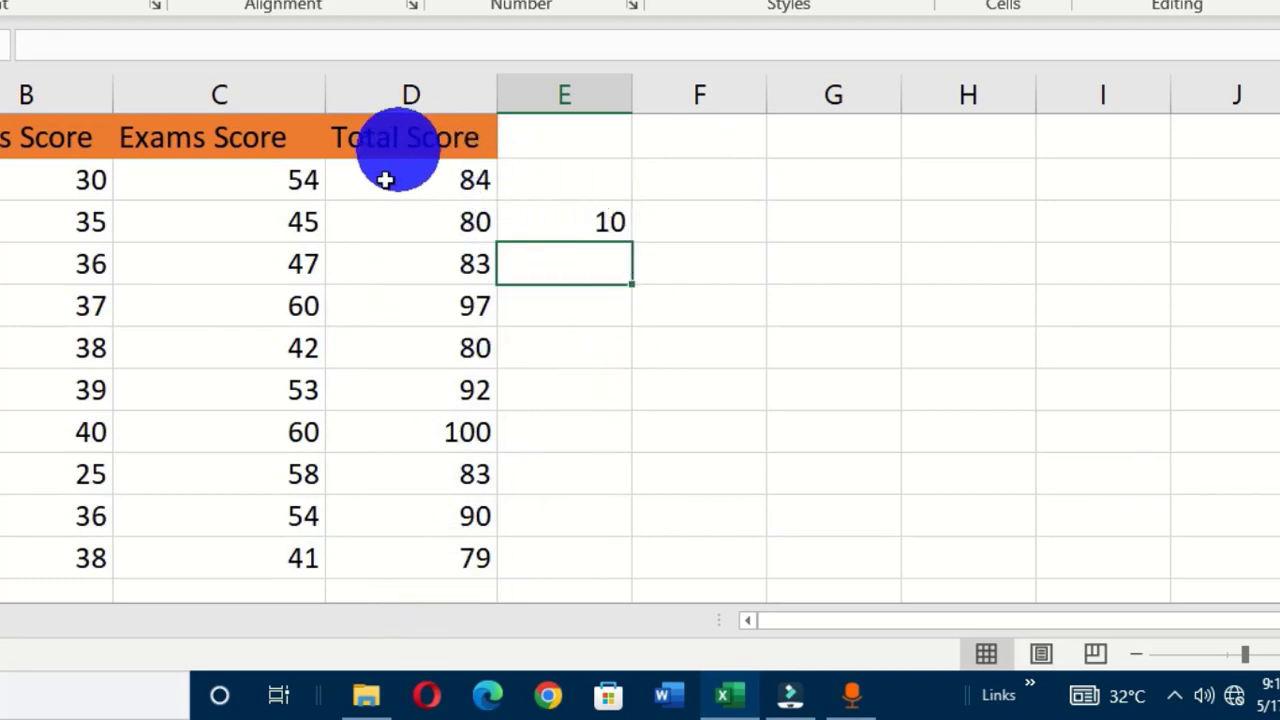
{"action": "left_click", "coordinate": [588, 218]}
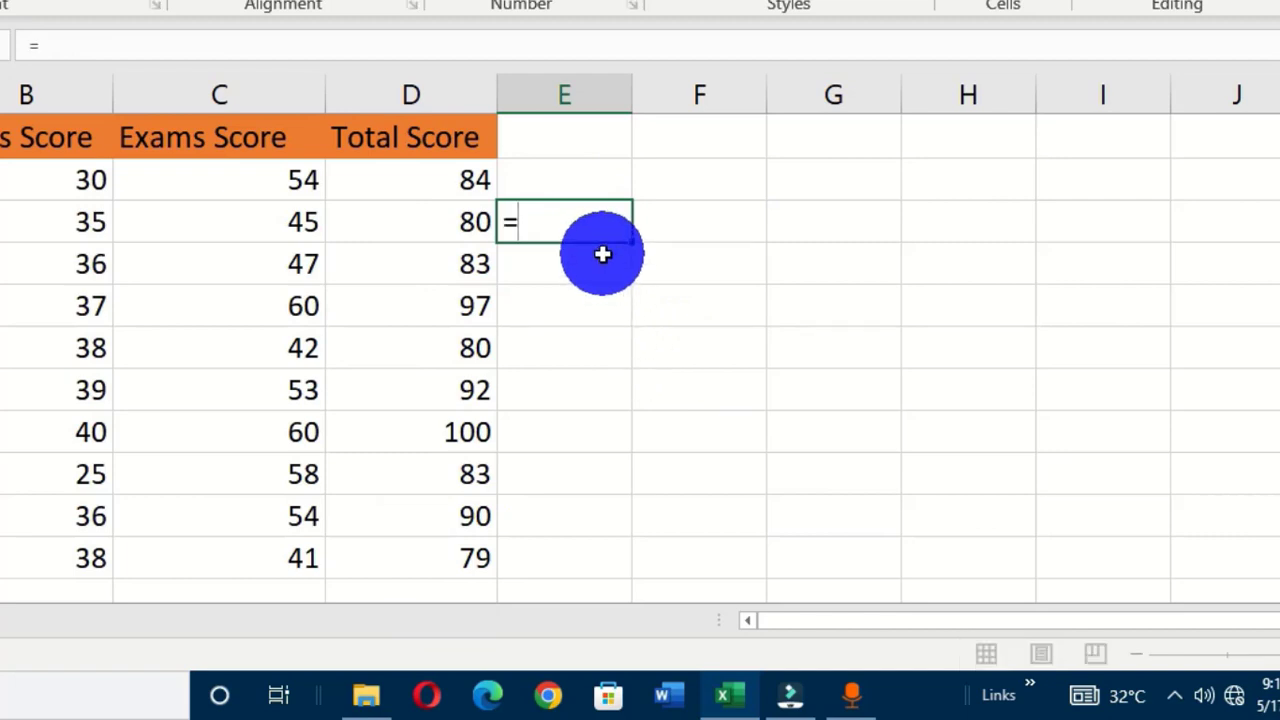
Rewrite E3 as =COUNTA(A2:A11) to count the student names, still returning 10.
{"action": "type", "text": "=count"}
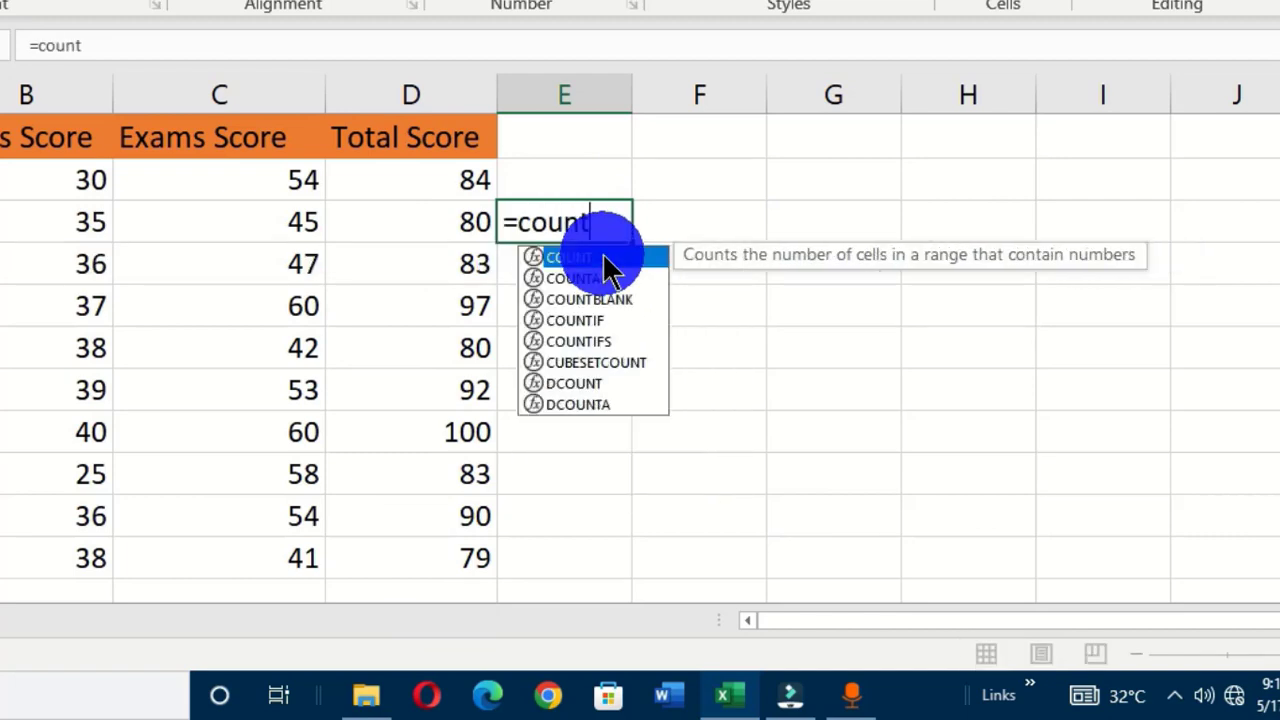
{"action": "type", "text": "a"}
{"action": "key", "text": "Tab"}
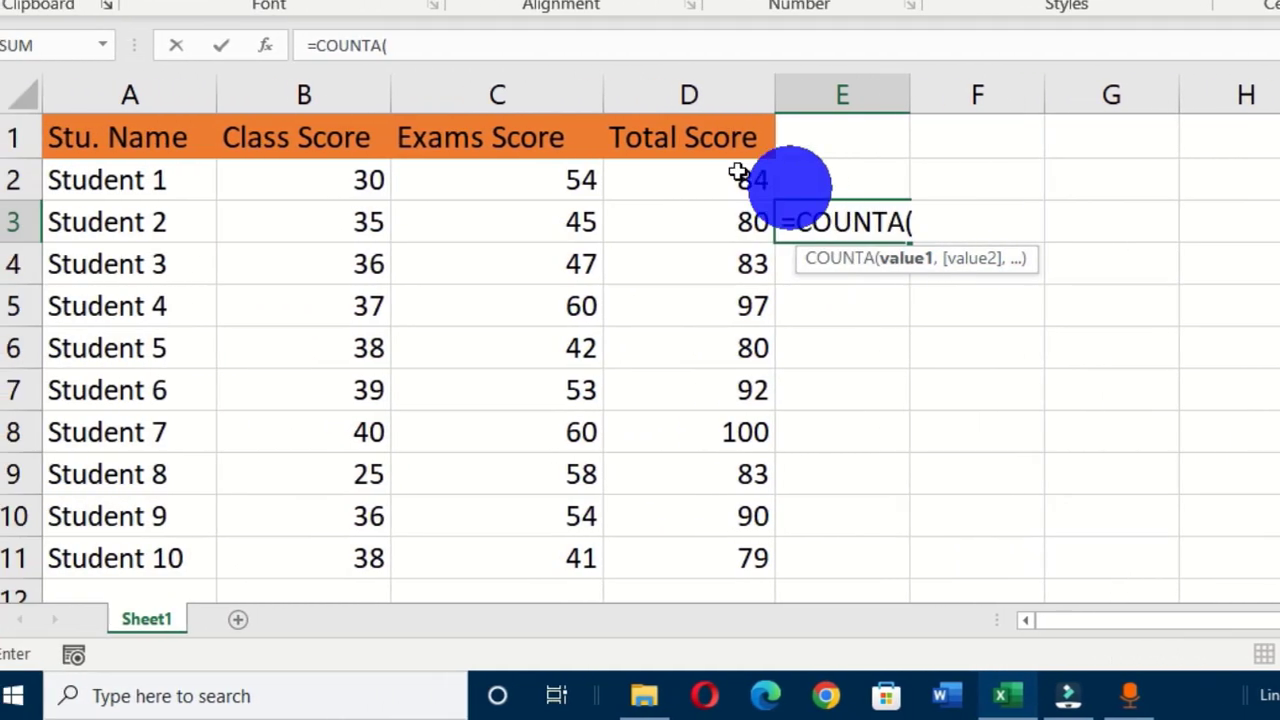
{"action": "left_click_drag", "start_coordinate": [114, 180], "coordinate": [157, 558]}
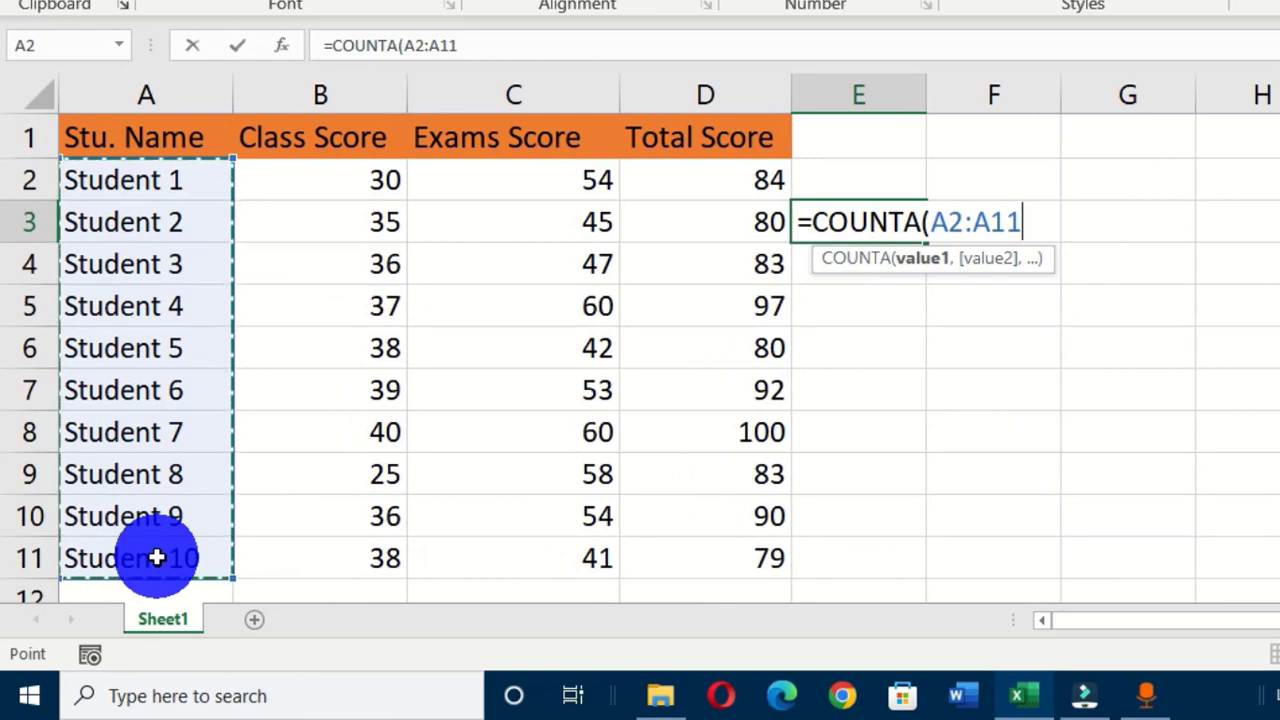
{"action": "key", "text": "Return"}
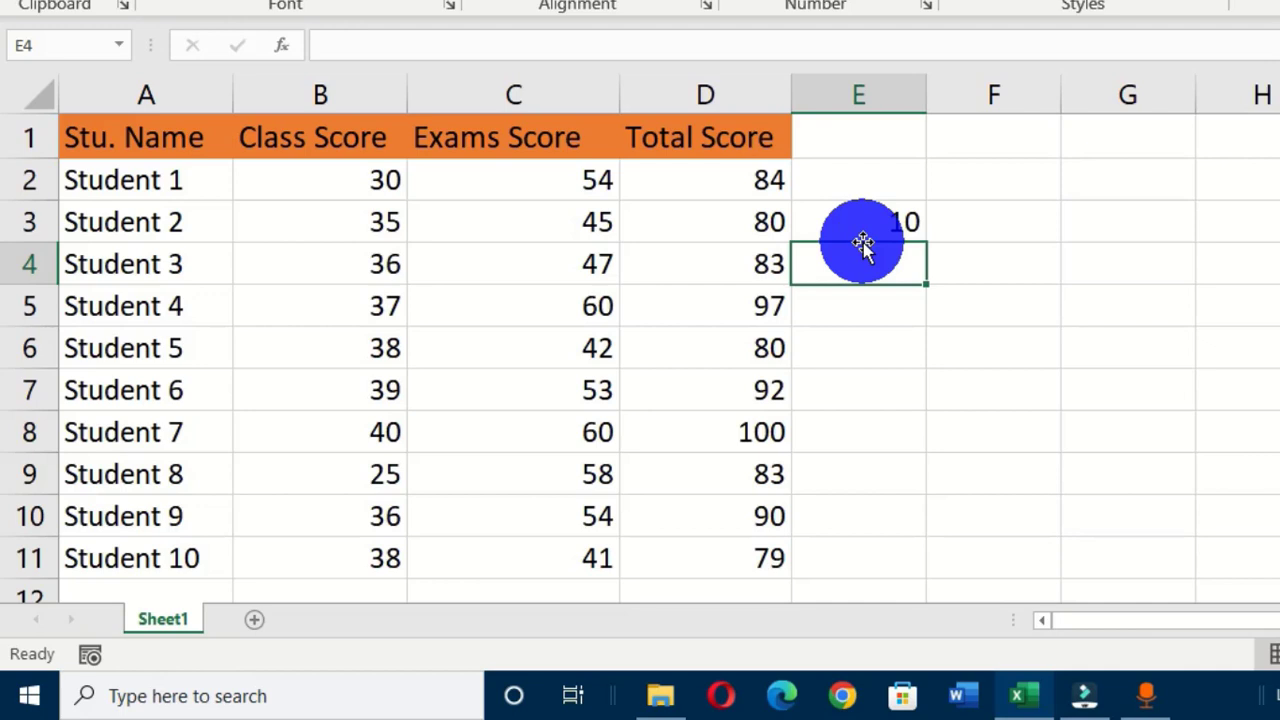
{"action": "left_click", "coordinate": [150, 96]}
{"action": "right_click", "coordinate": [150, 95]}
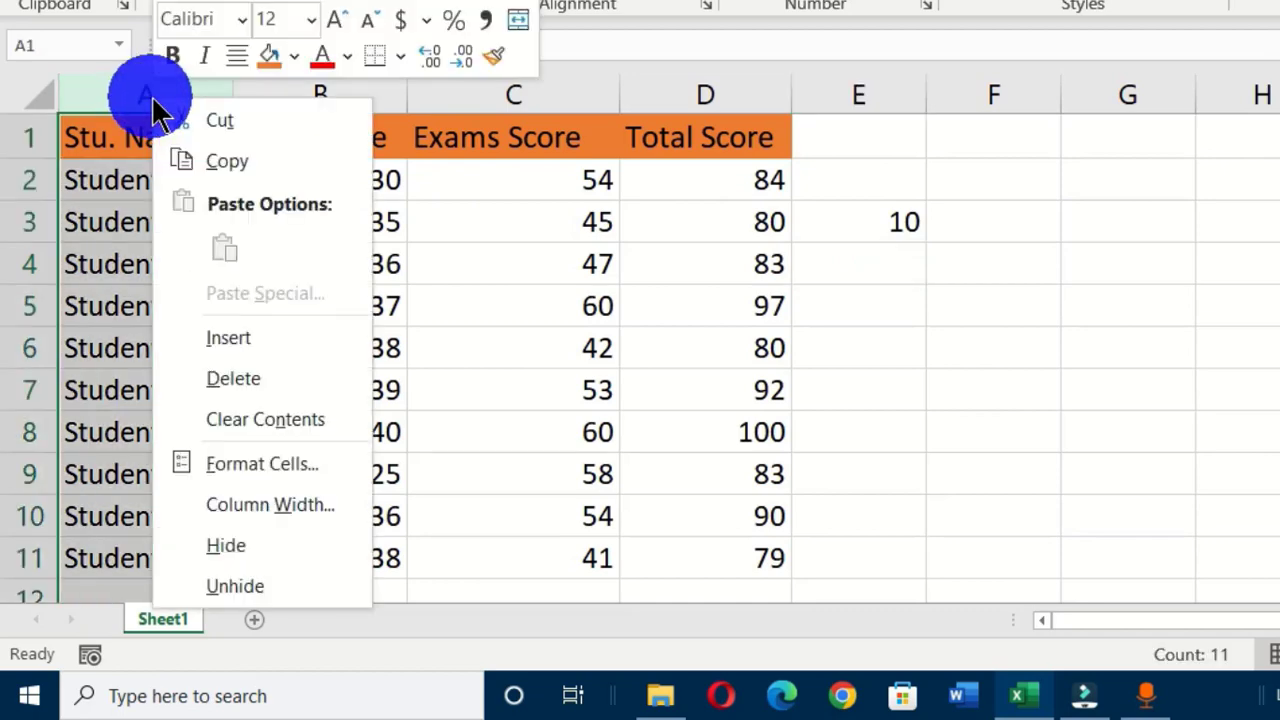
Insert a new empty column A before Stu. Name and clear the leftover count in F3.
{"action": "left_click", "coordinate": [261, 339]}
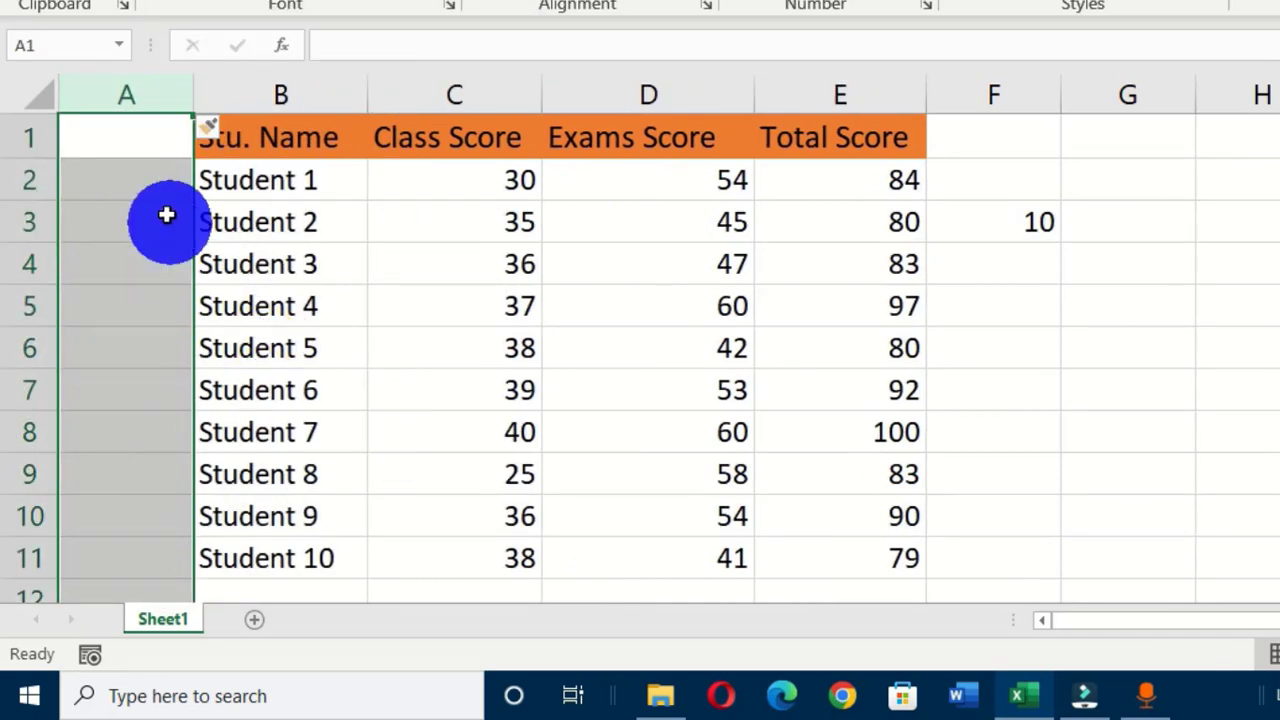
{"action": "left_click", "coordinate": [147, 140]}
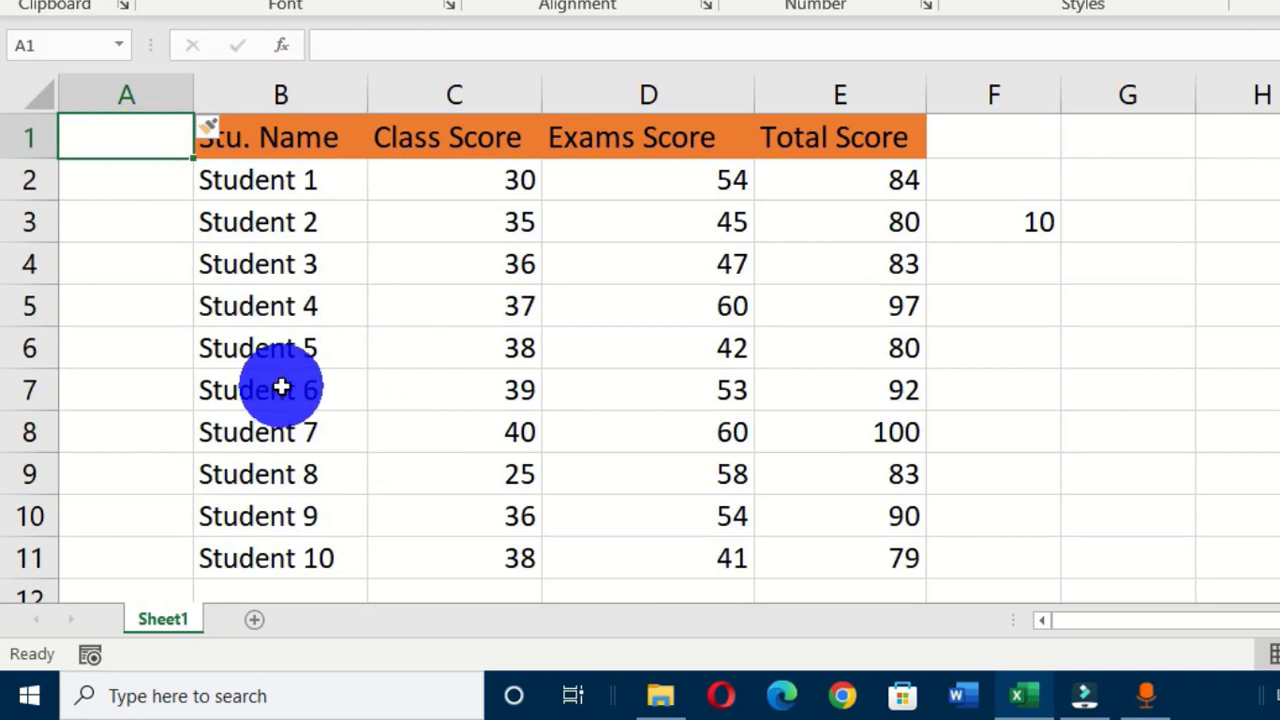
{"action": "left_click", "coordinate": [1006, 221]}
{"action": "key", "text": "Delete"}
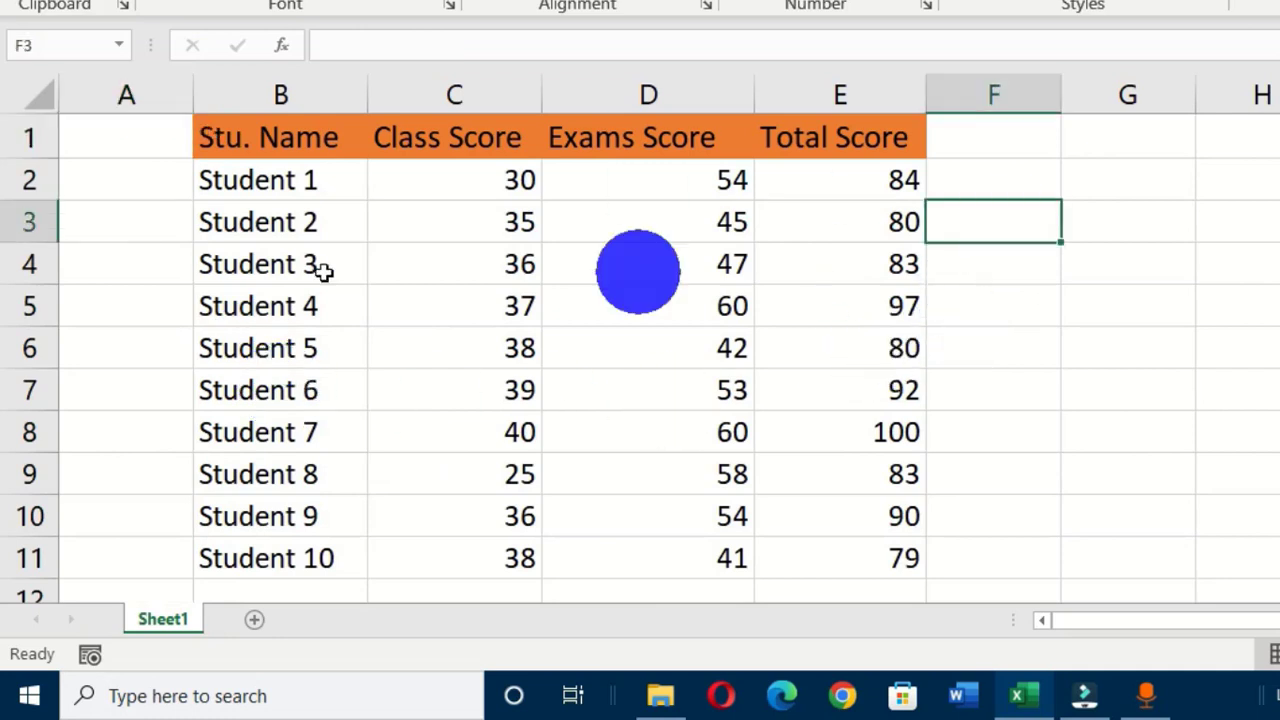
Head the new column 'S/N' in A1 and give it the orange header fill.
{"action": "left_click", "coordinate": [95, 145]}
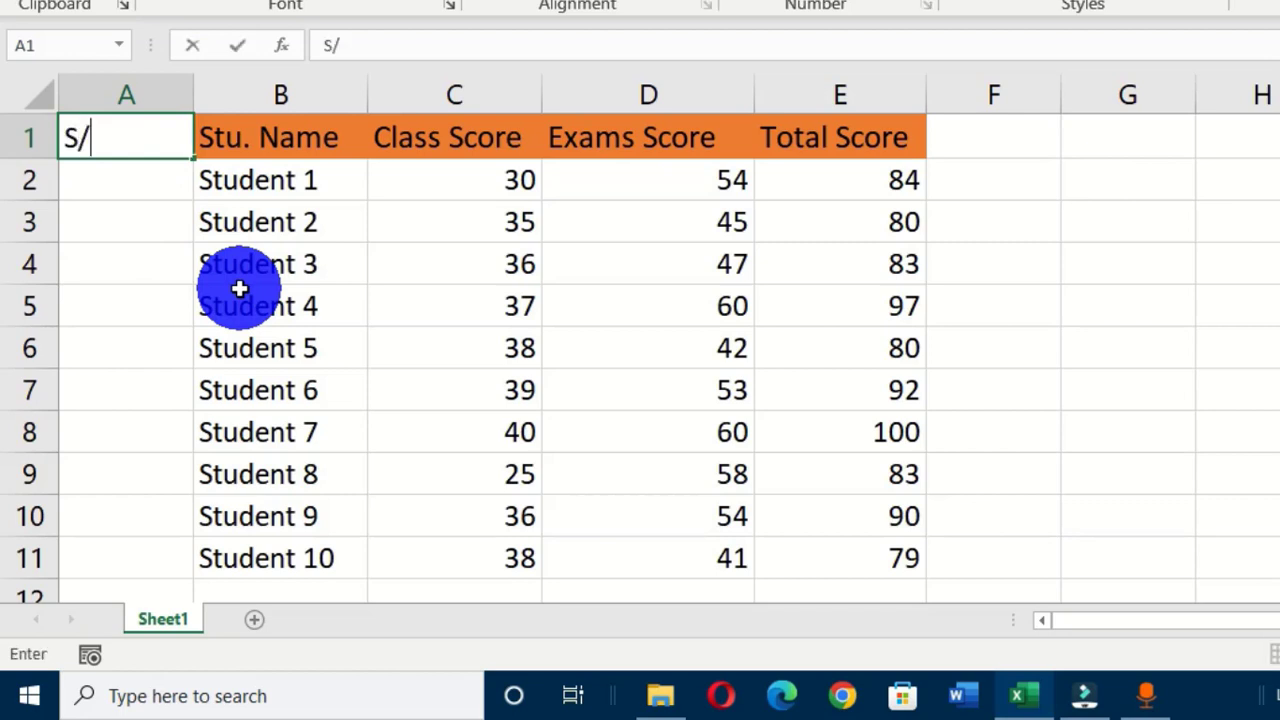
{"action": "key", "text": "Return"}
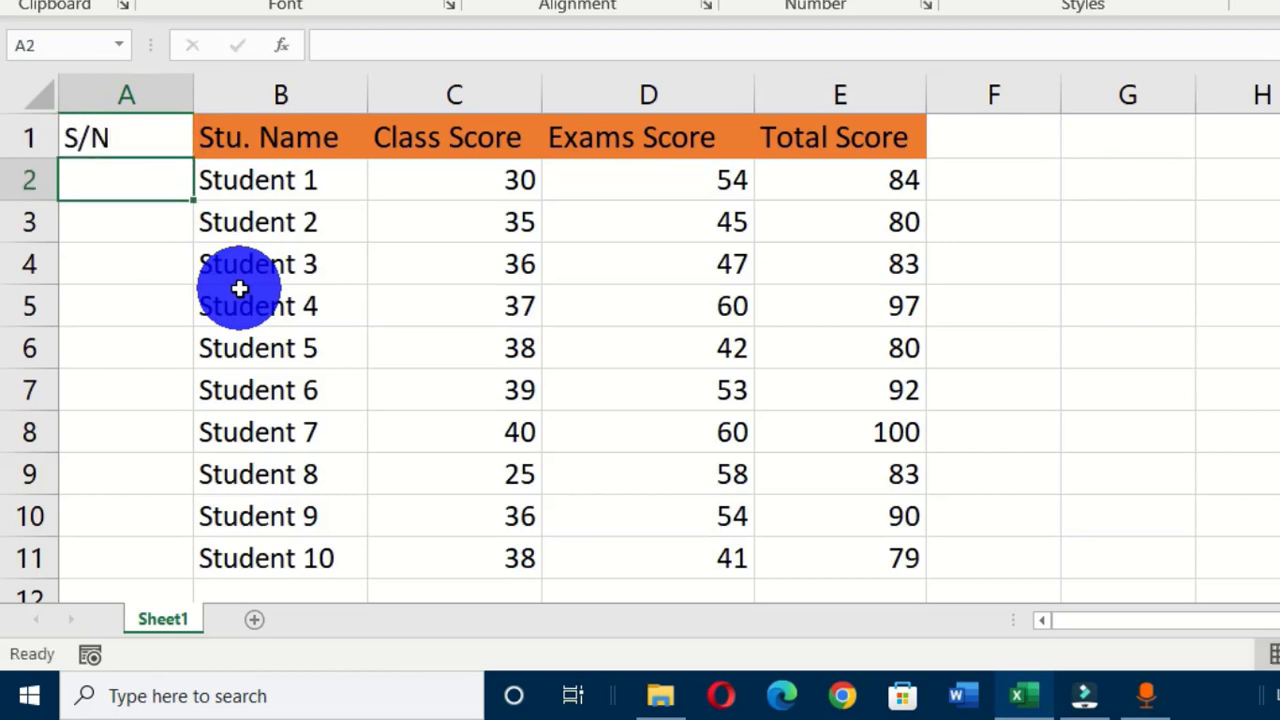
{"action": "left_click", "coordinate": [143, 134]}
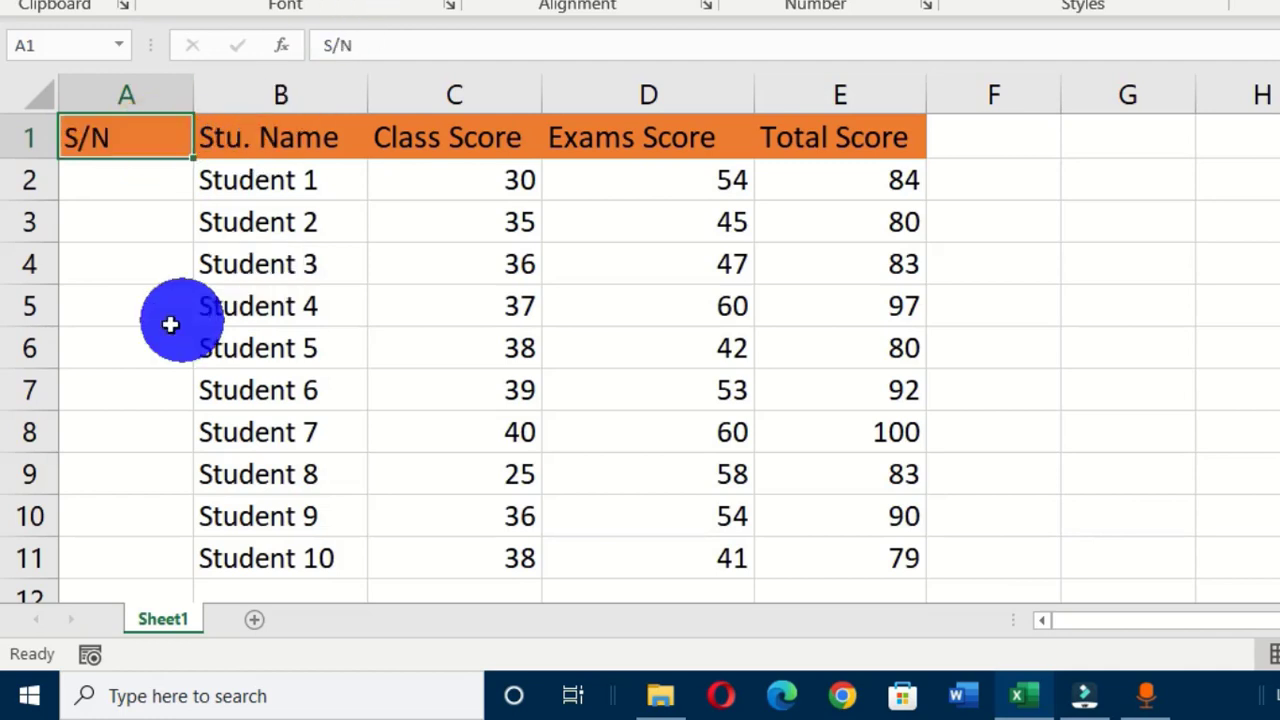
{"action": "left_click", "coordinate": [132, 330]}
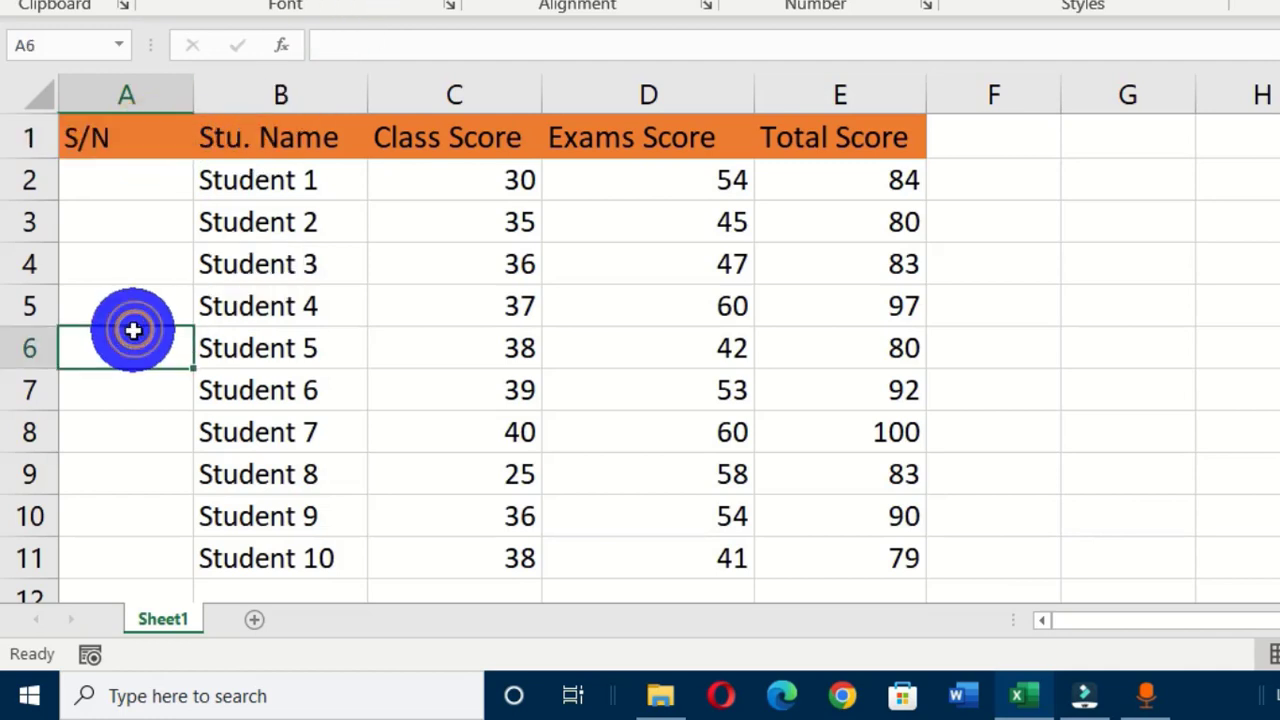
{"action": "left_click", "coordinate": [105, 188]}
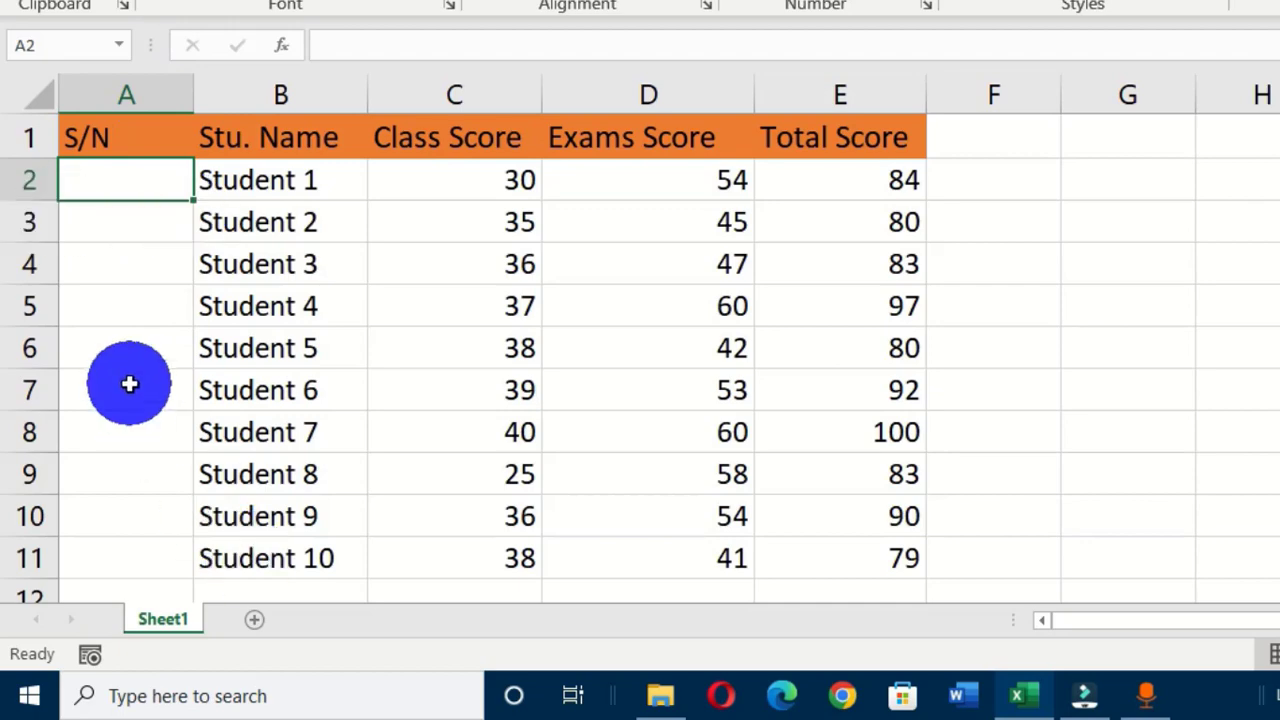
Enter =SEQUENCE(10,1) in A2 so serial numbers 1 to 10 spill down to A11.
{"action": "type", "text": "=s"}
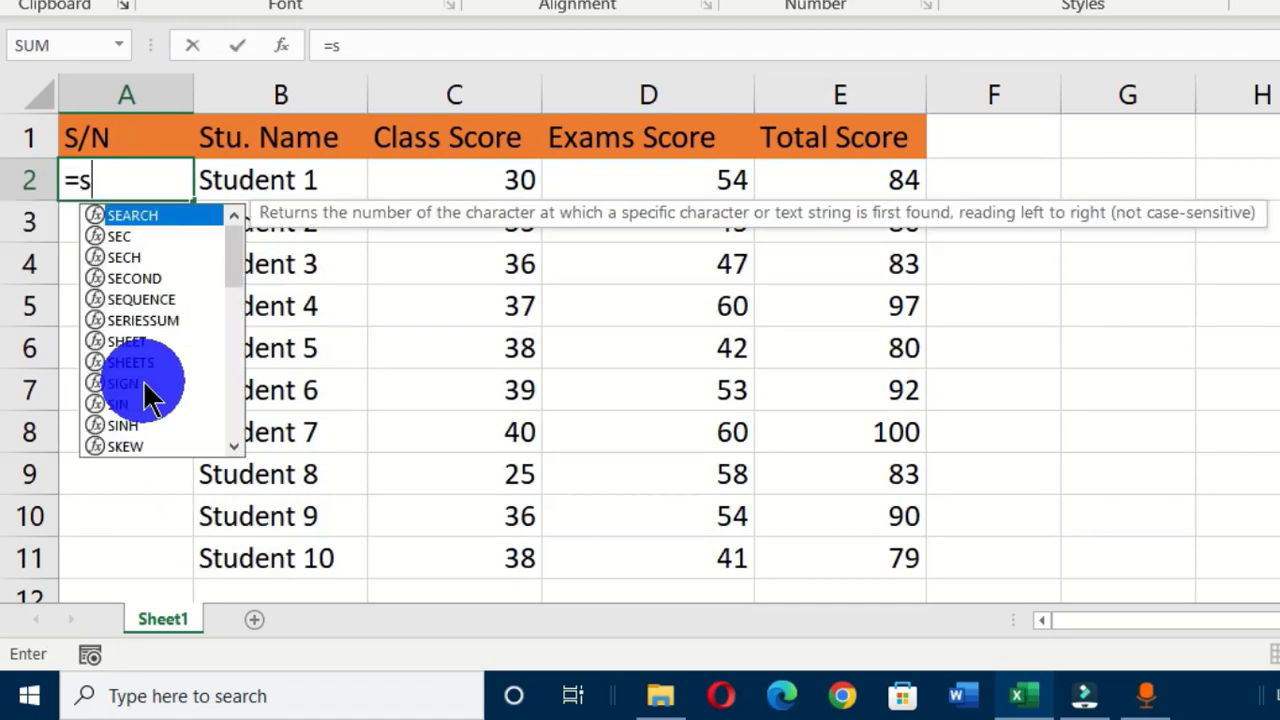
{"action": "type", "text": "equ"}
{"action": "key", "text": "Tab"}
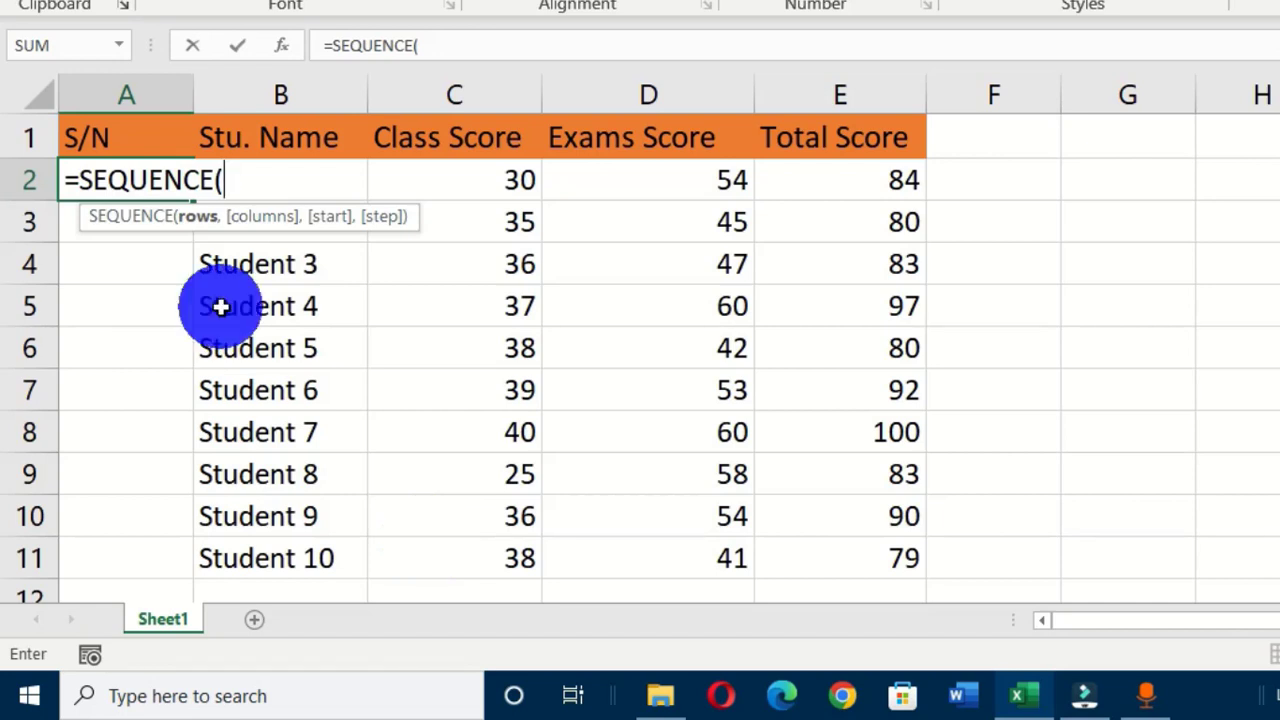
{"action": "type", "text": ","}
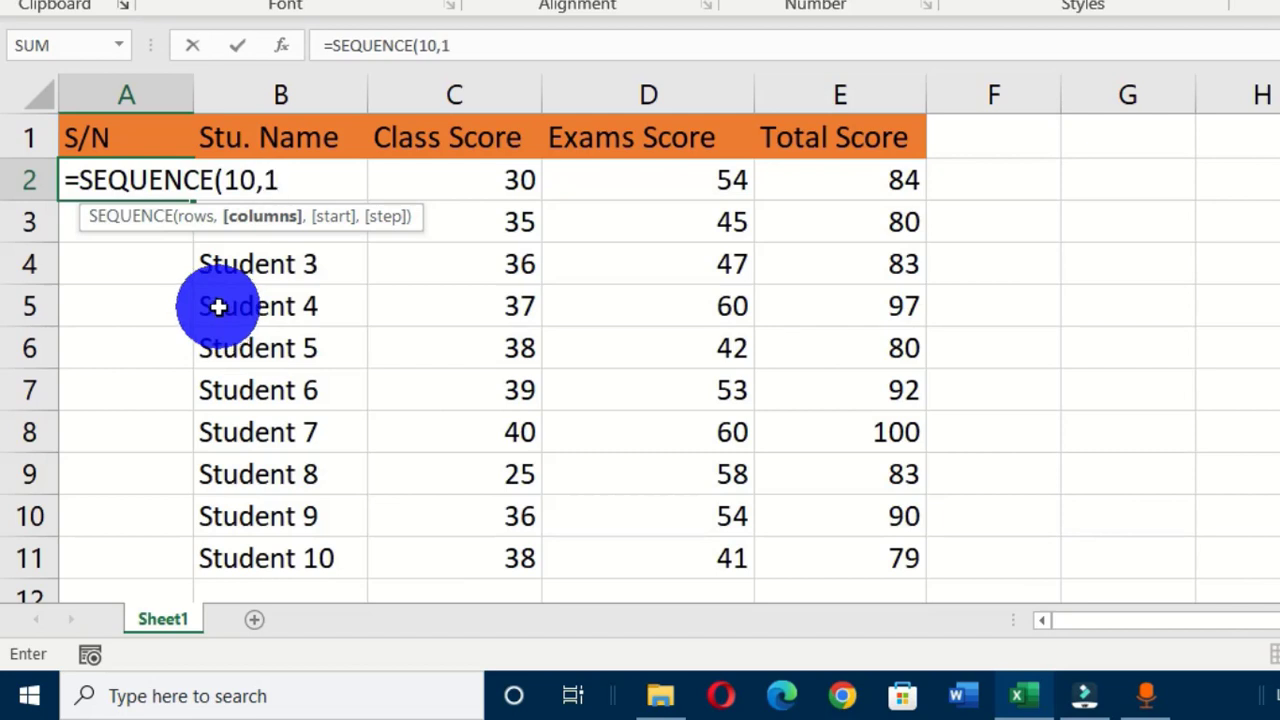
{"action": "type", "text": "1)"}
{"action": "key", "text": "Return"}
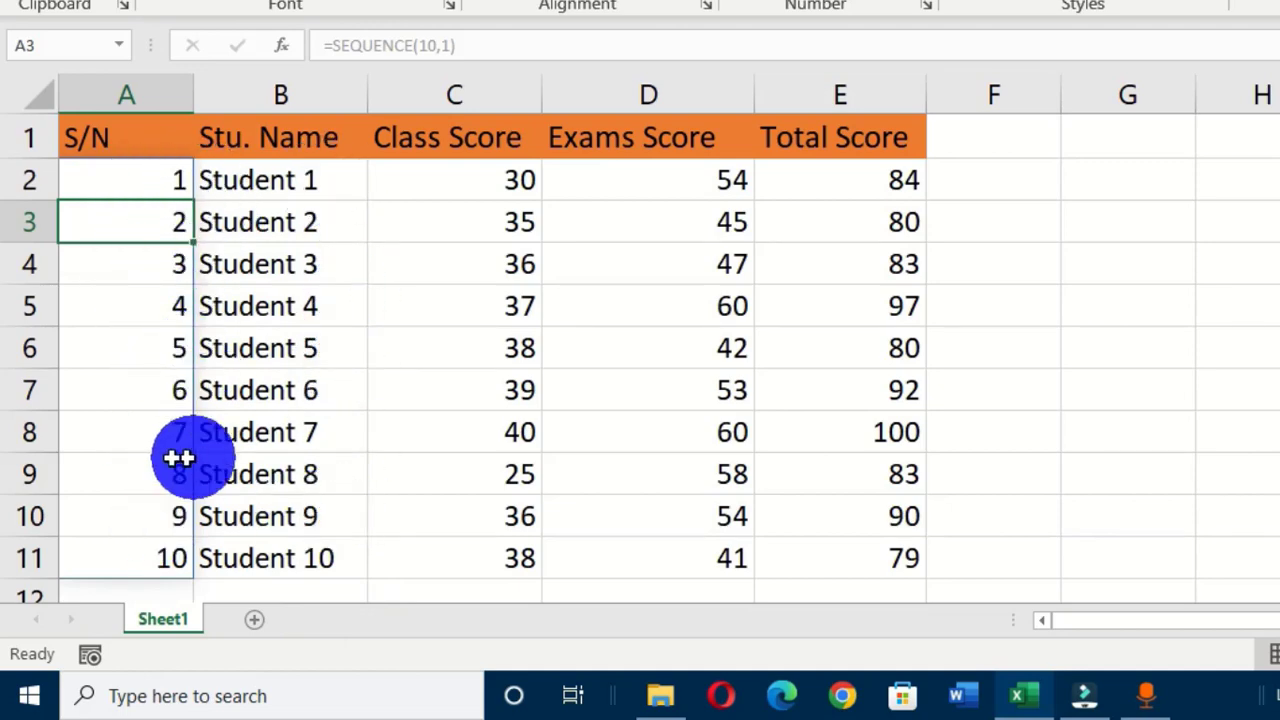
Delete rows 7–9 holding Students 6–8 from the score table.
{"action": "scroll", "coordinate": [190, 545], "scroll_direction": "down", "scroll_amount": 2}
{"action": "scroll", "coordinate": [174, 451], "scroll_direction": "up", "scroll_amount": 2}
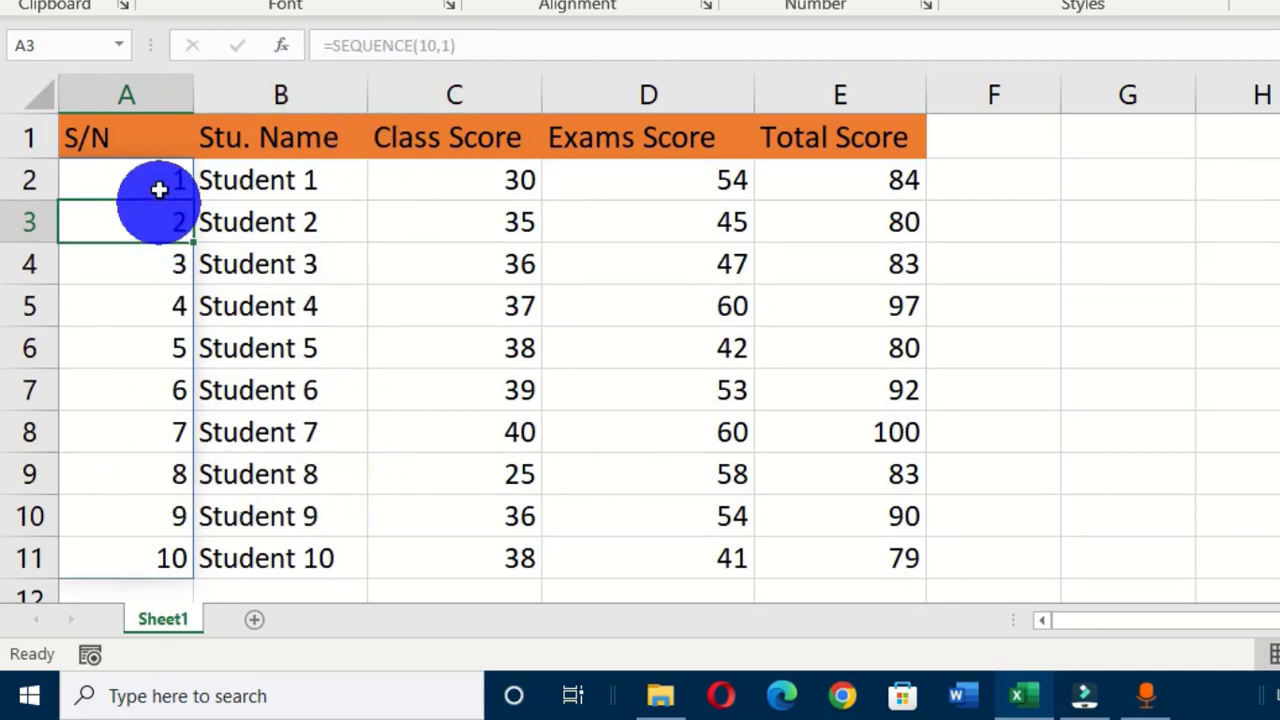
{"action": "scroll", "coordinate": [183, 481], "scroll_direction": "down", "scroll_amount": 1}
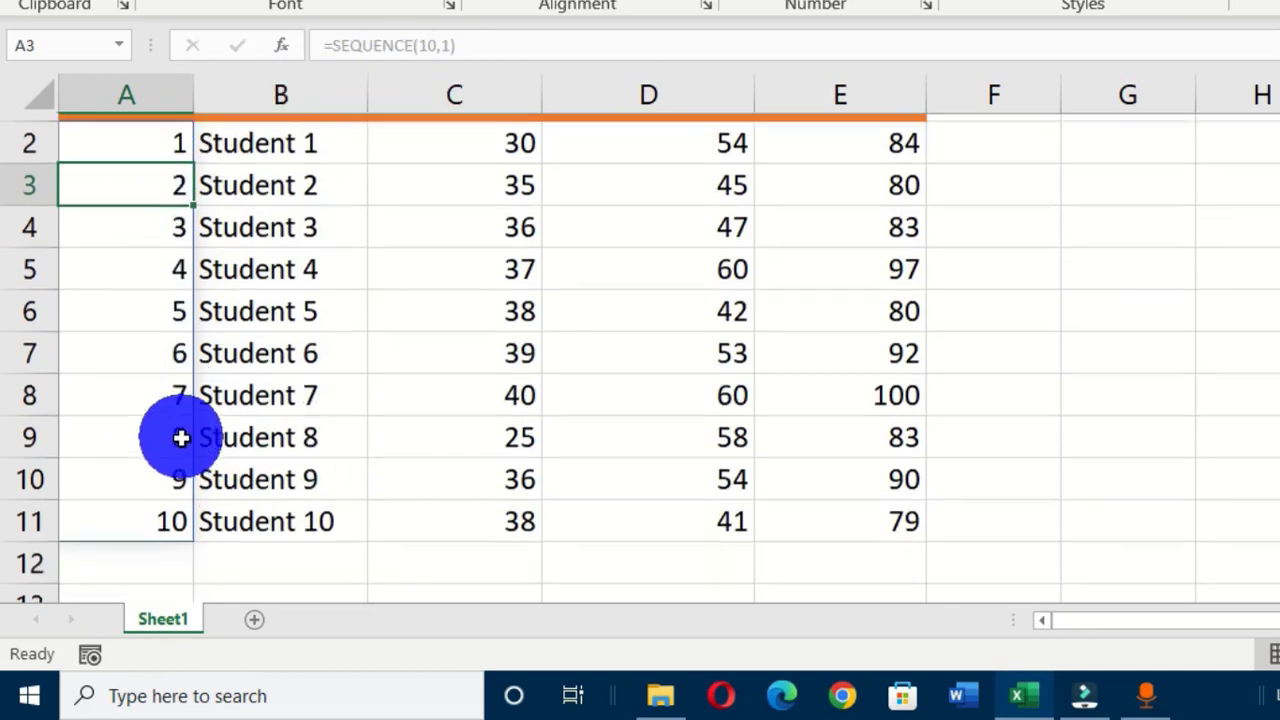
{"action": "left_click_drag", "start_coordinate": [19, 261], "coordinate": [23, 340]}
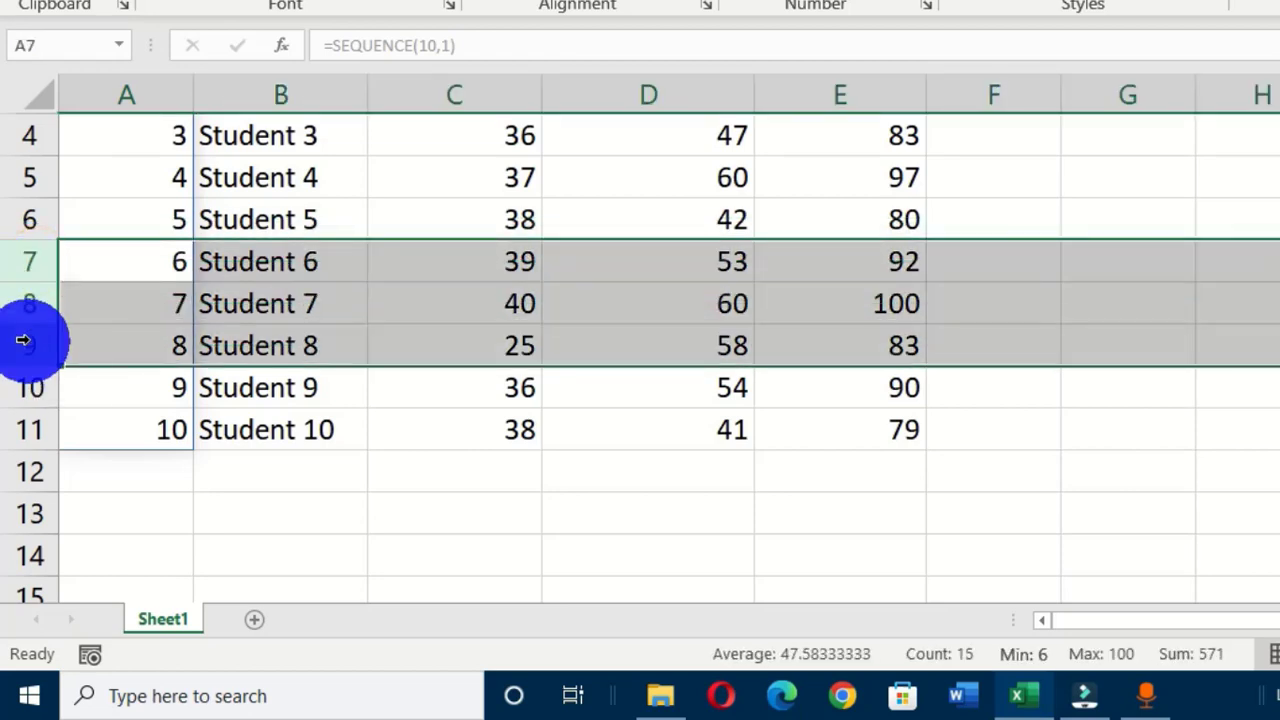
{"action": "right_click", "coordinate": [36, 277]}
{"action": "left_click", "coordinate": [131, 432]}
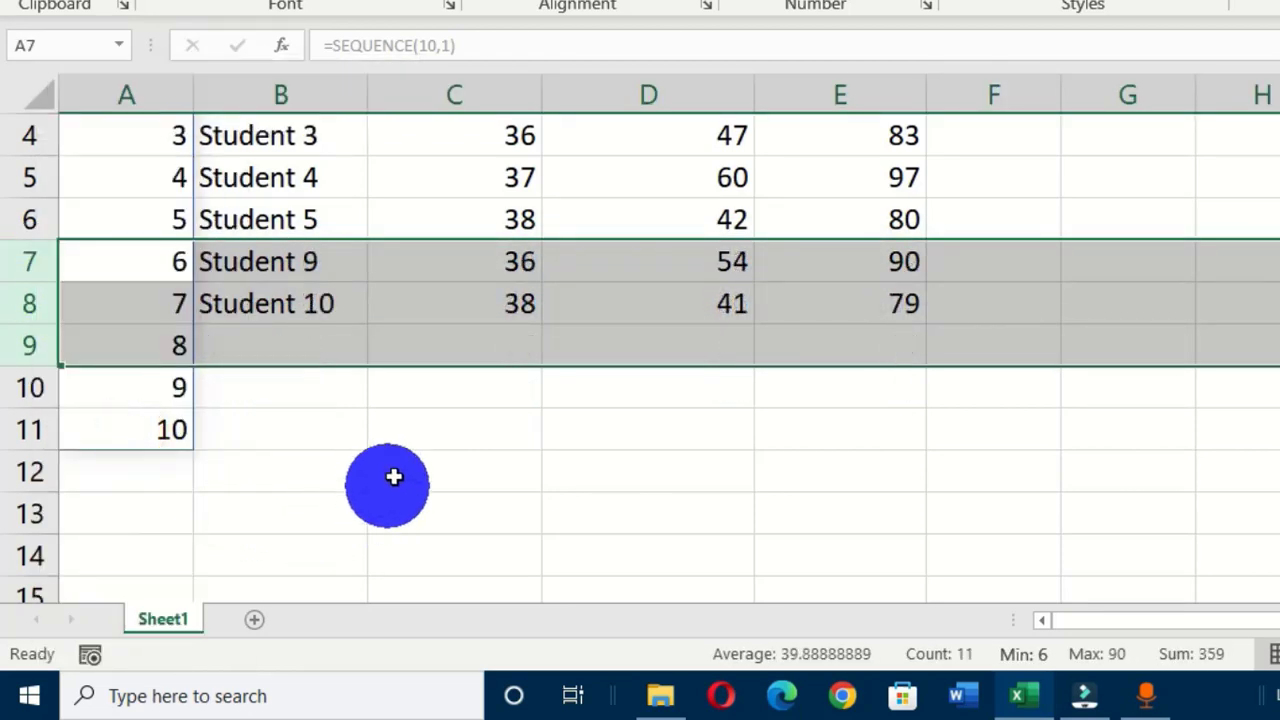
Confirm the S/N numbers stayed 1–10, then clear the old serial numbers in column A.
{"action": "scroll", "coordinate": [347, 338], "scroll_direction": "up", "scroll_amount": 1}
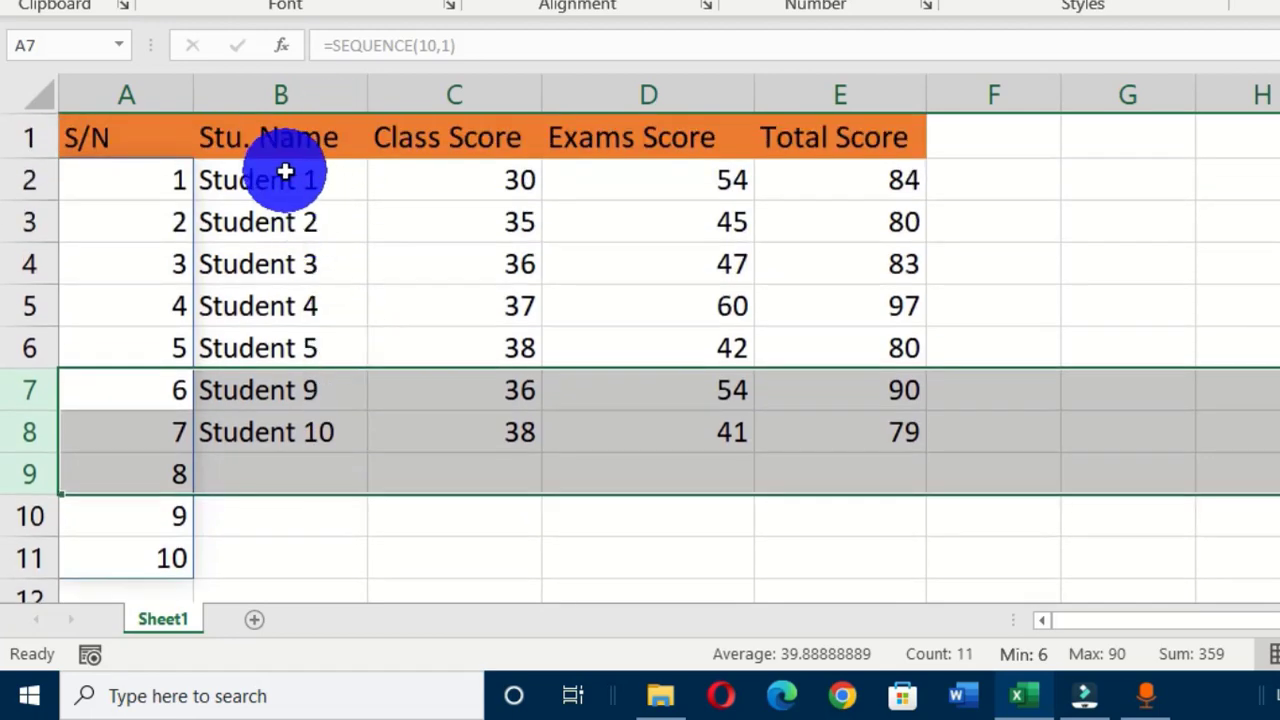
{"action": "scroll", "coordinate": [310, 390], "scroll_direction": "down", "scroll_amount": 2}
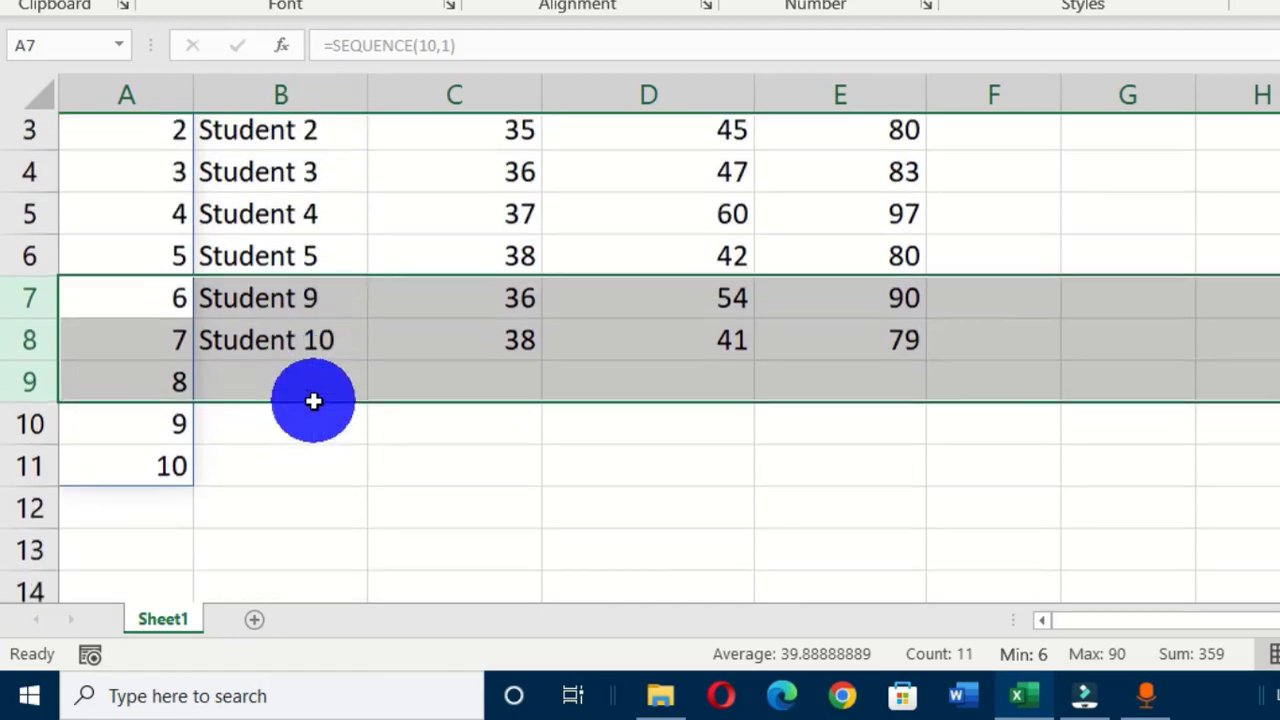
{"action": "left_click", "coordinate": [247, 299]}
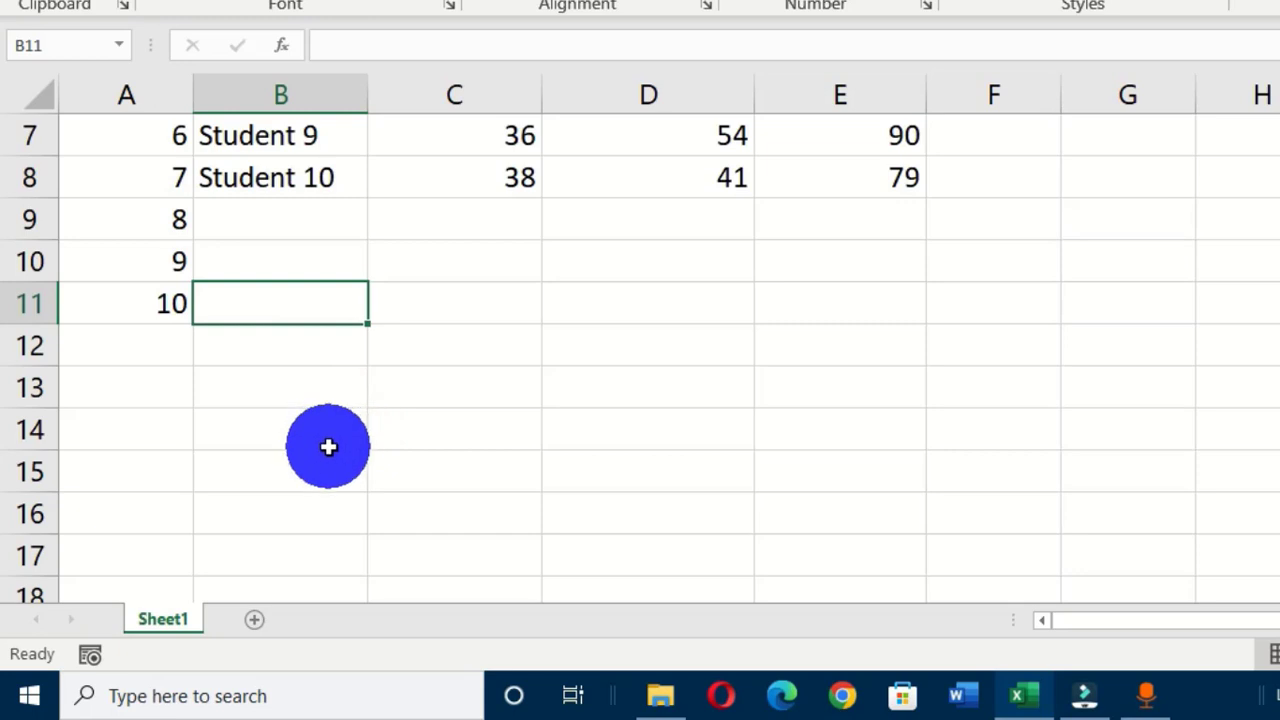
{"action": "scroll", "coordinate": [328, 445], "scroll_direction": "up", "scroll_amount": 2}
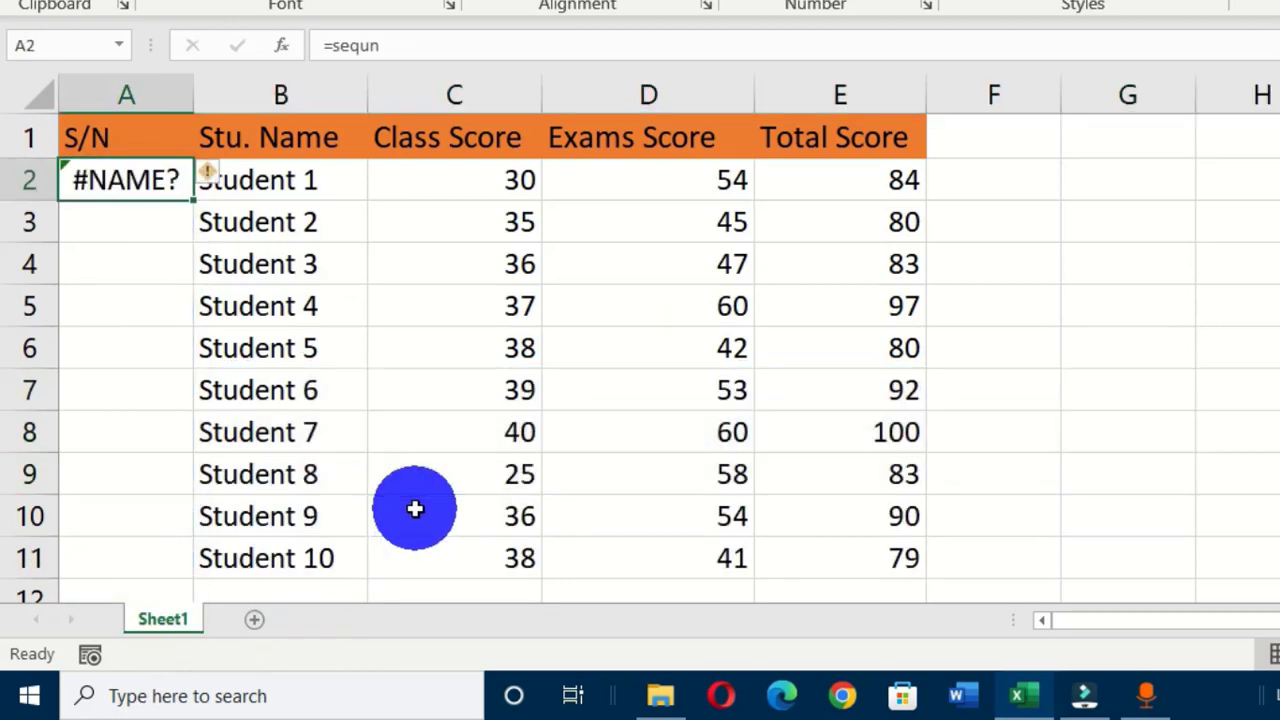
{"action": "key", "text": "Delete"}
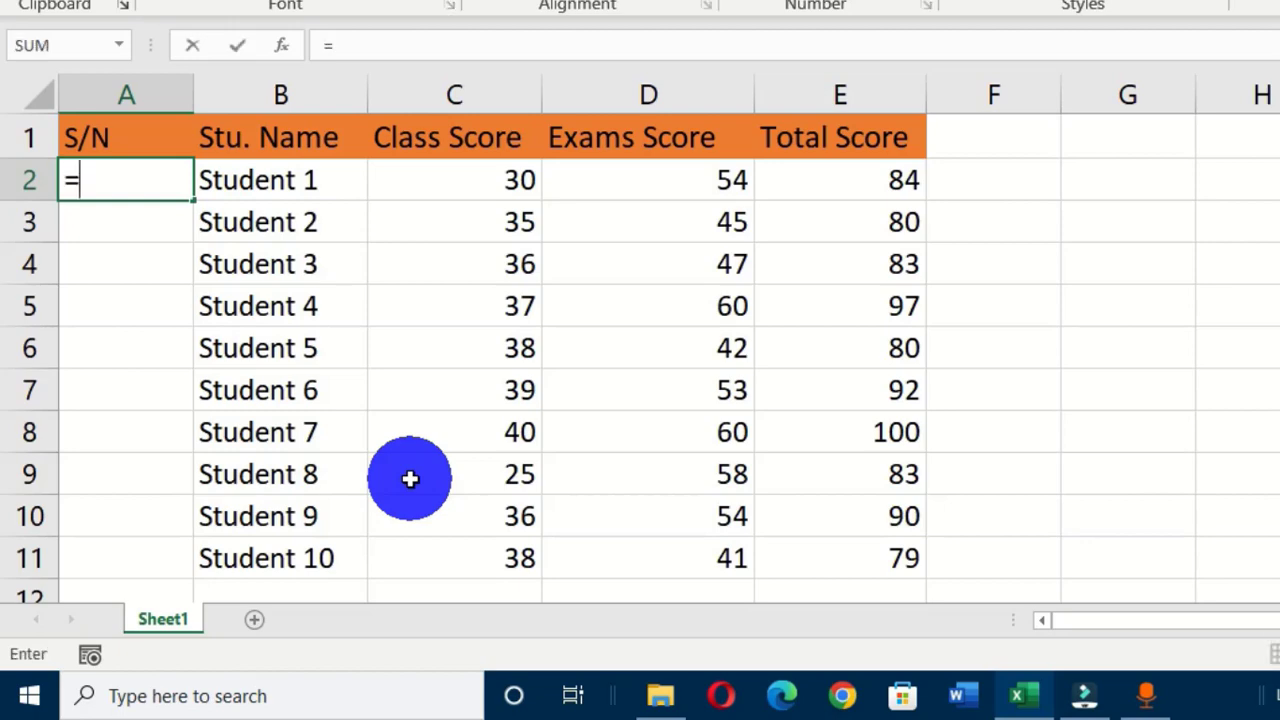
Start A2's formula as =SEQUENCE(COUNTA(B2: to count the student names from B2.
{"action": "type", "text": "=seq"}
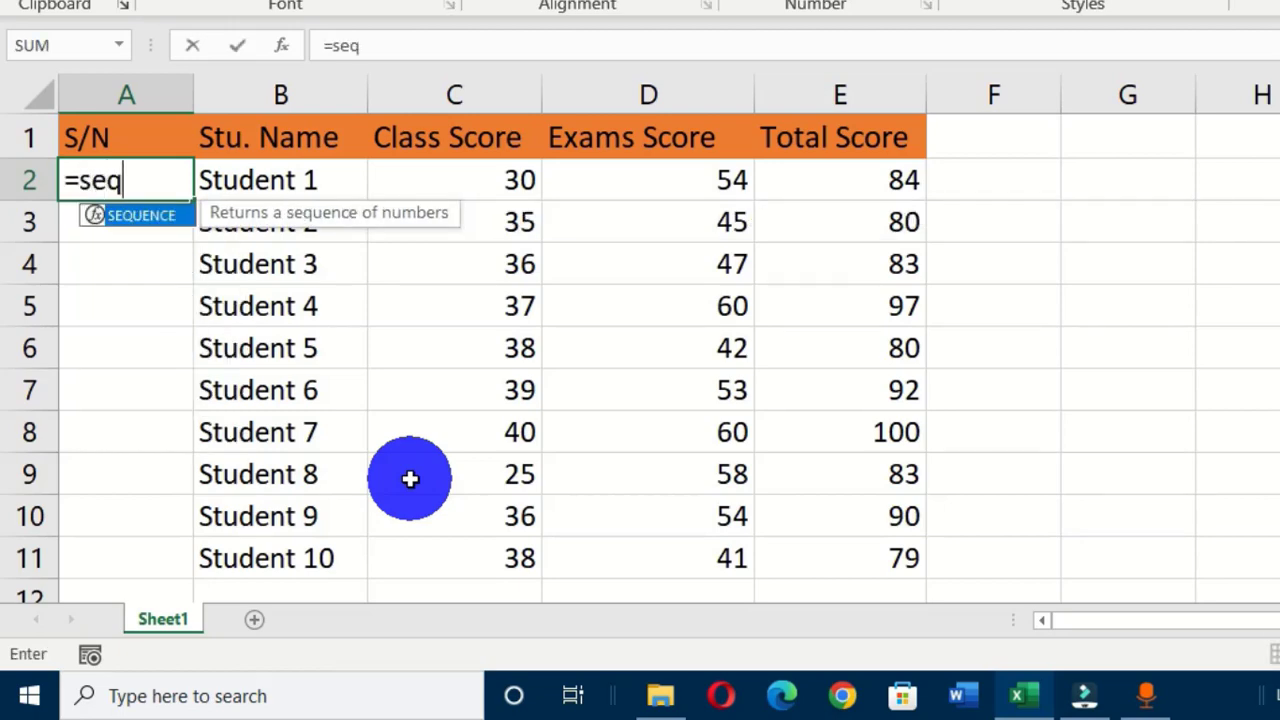
{"action": "key", "text": "Tab"}
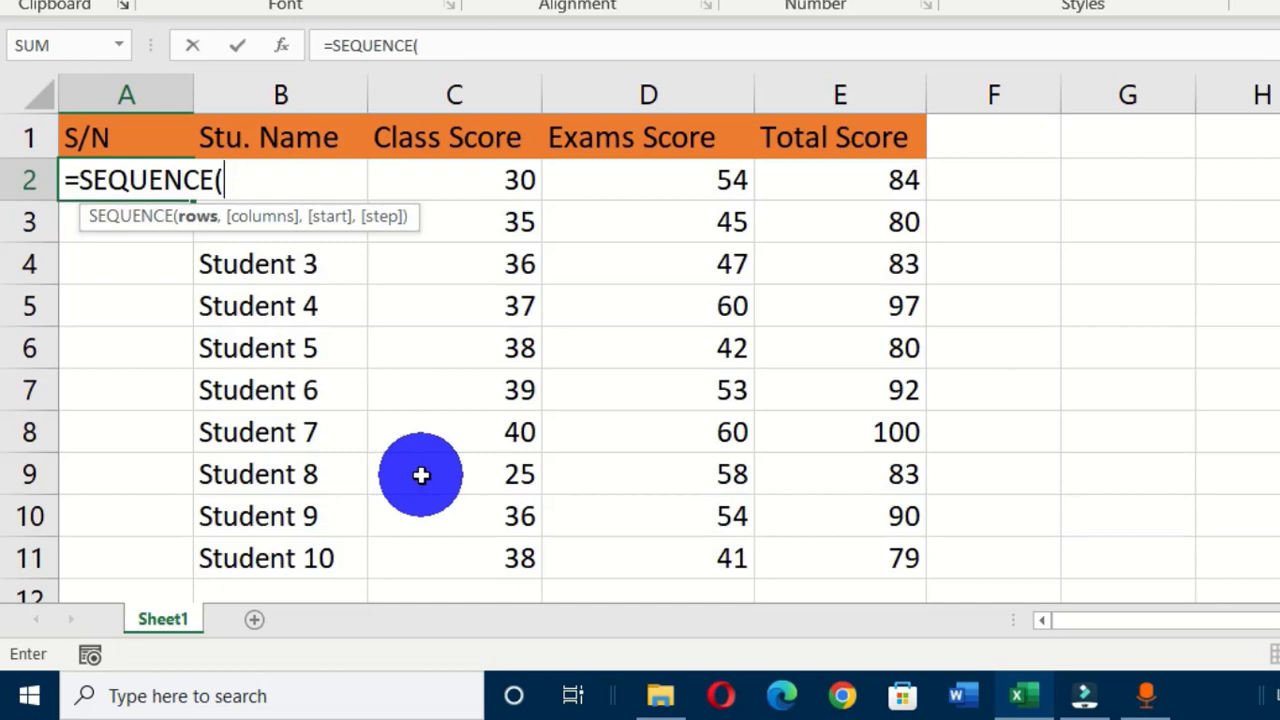
{"action": "type", "text": "coun"}
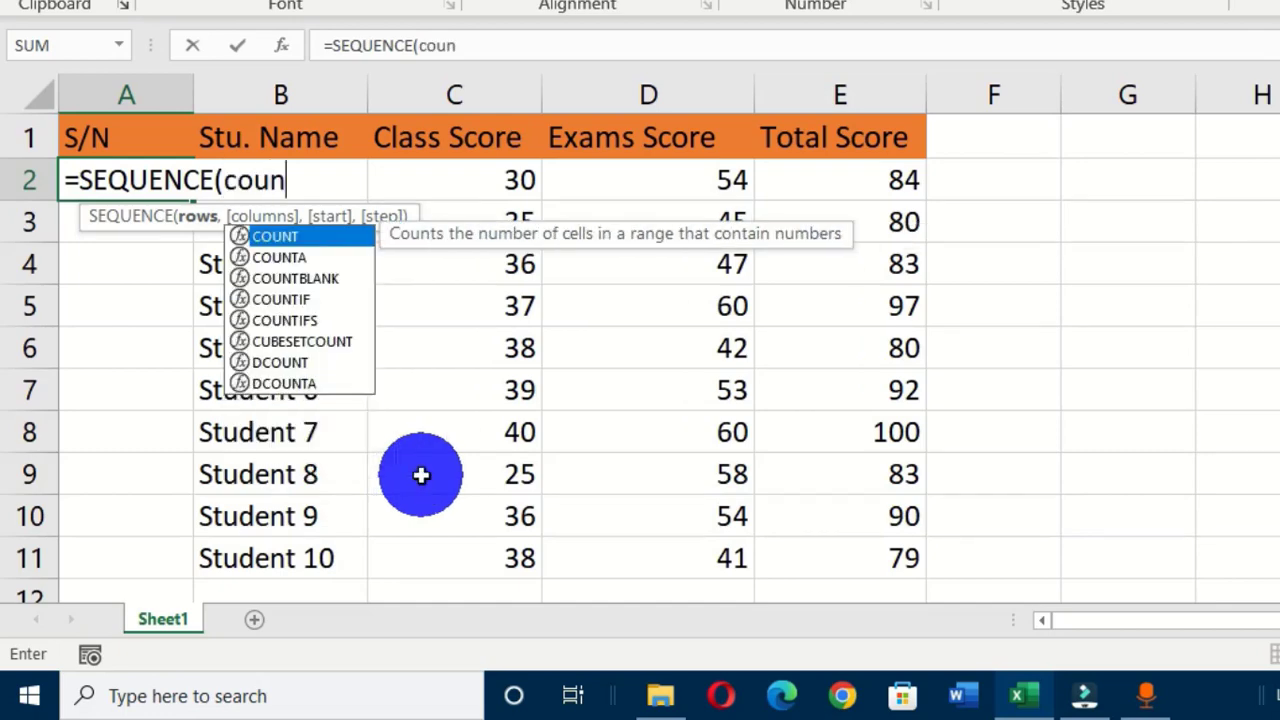
{"action": "type", "text": "ta"}
{"action": "key", "text": "Tab"}
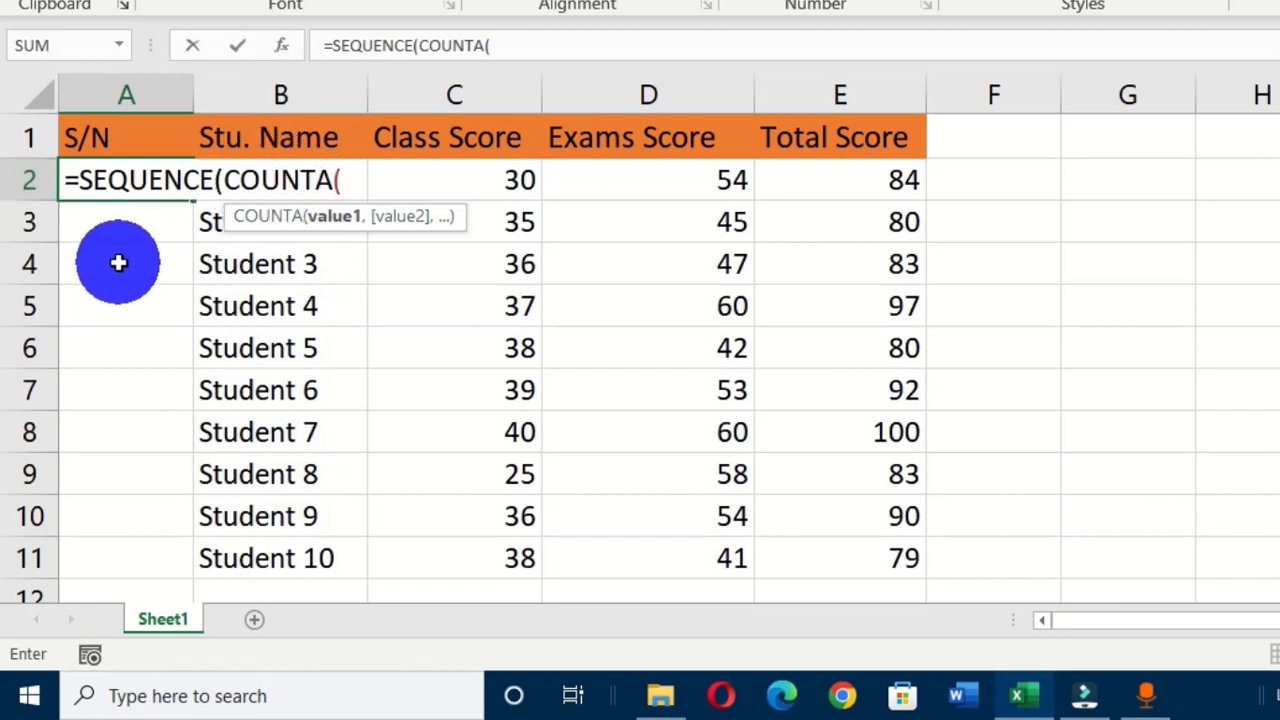
{"action": "type", "text": "B"}
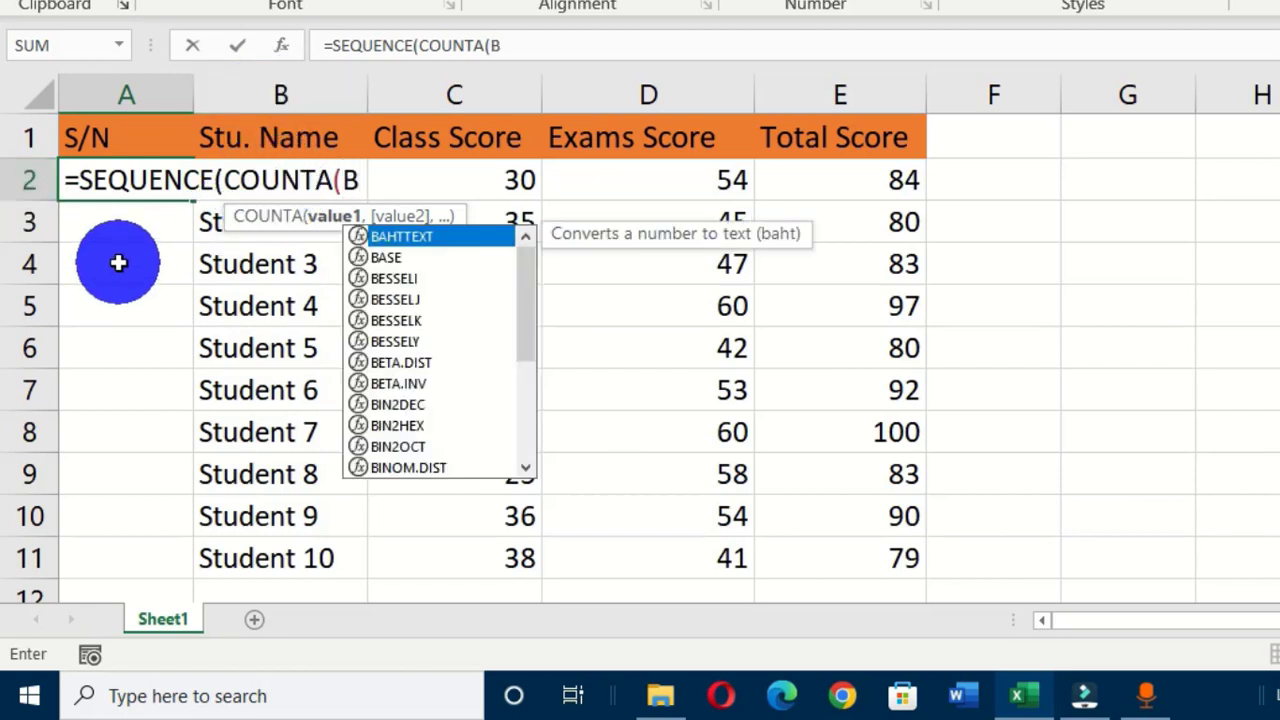
{"action": "type", "text": "2:"}
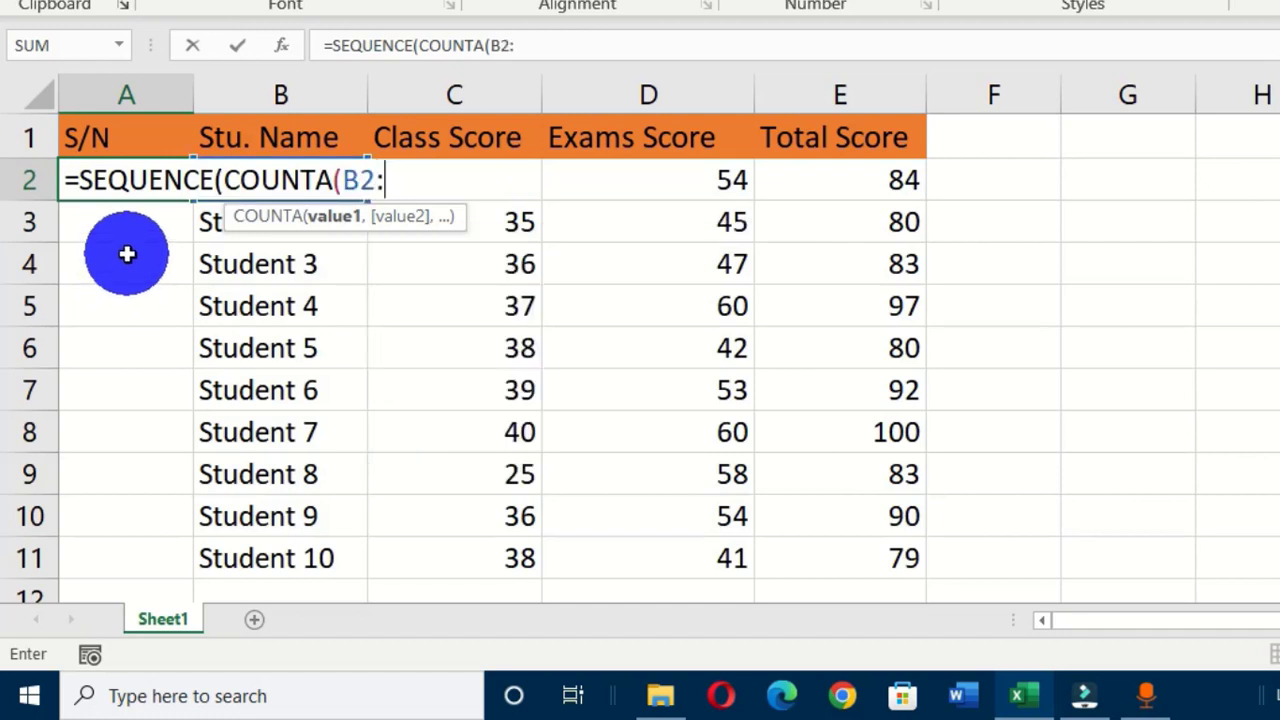
{"action": "left_click", "coordinate": [408, 190]}
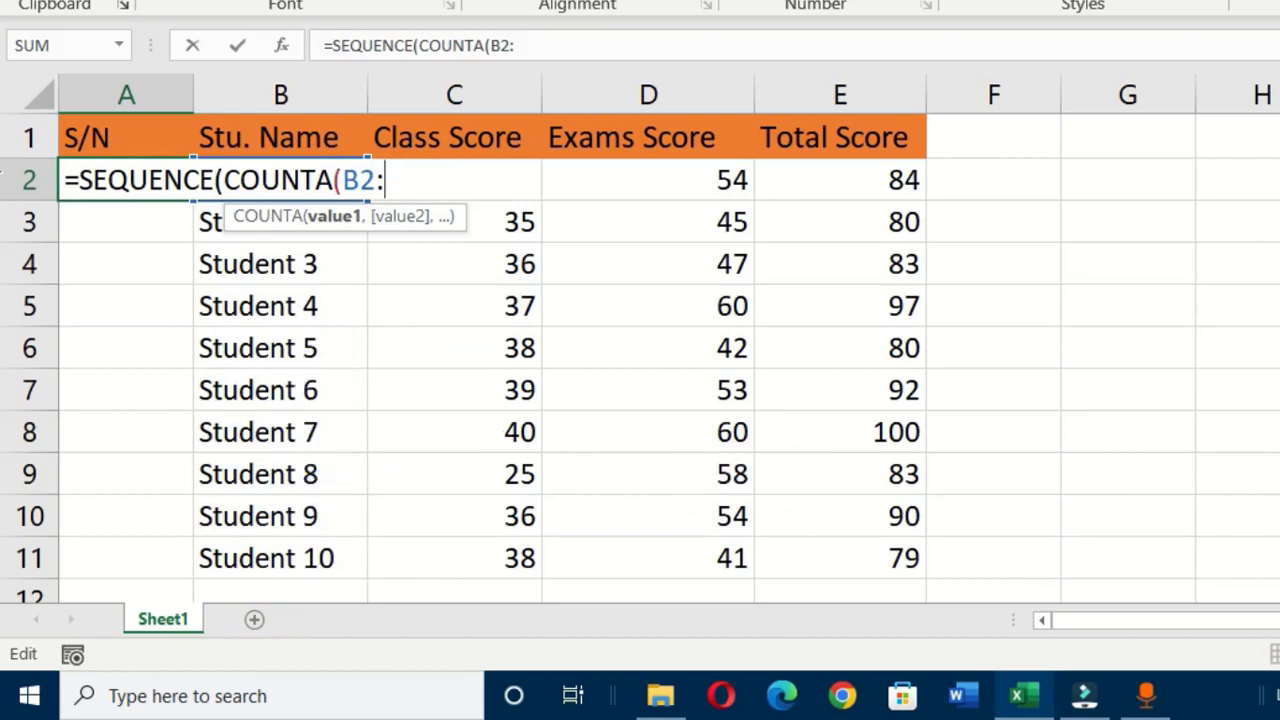
Close the formula with both brackets, leaving the range as =SEQUENCE(COUNTA(B2:B2)).
{"action": "scroll", "coordinate": [2, 257], "scroll_direction": "down", "scroll_amount": 3}
{"action": "scroll", "coordinate": [6, 366], "scroll_direction": "up", "scroll_amount": 2}
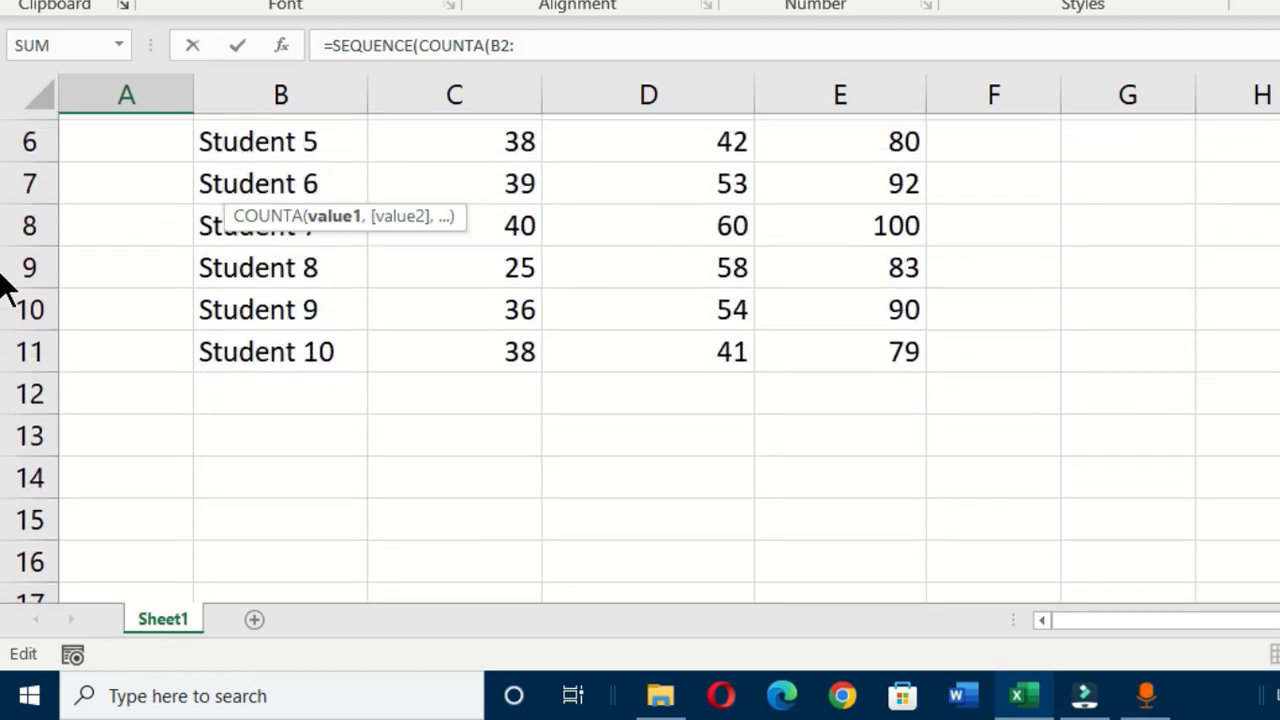
{"action": "scroll", "coordinate": [920, 540], "scroll_direction": "up", "scroll_amount": 1}
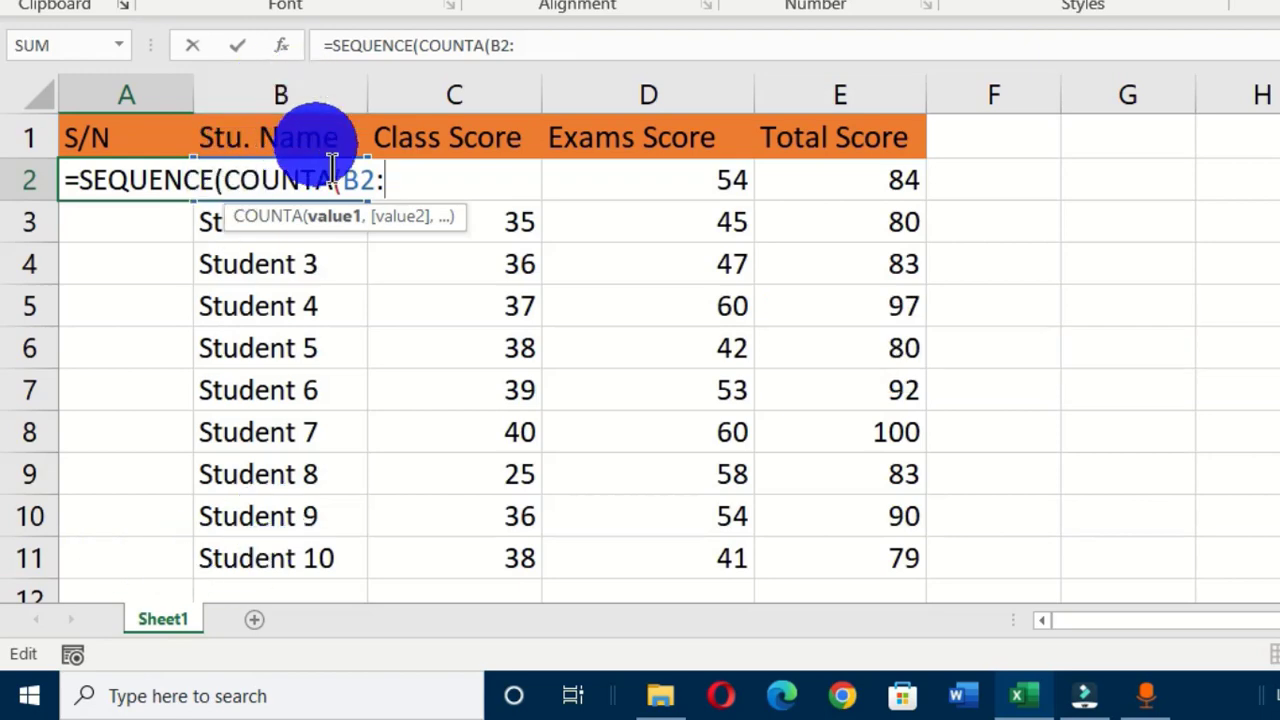
{"action": "type", "text": "B"}
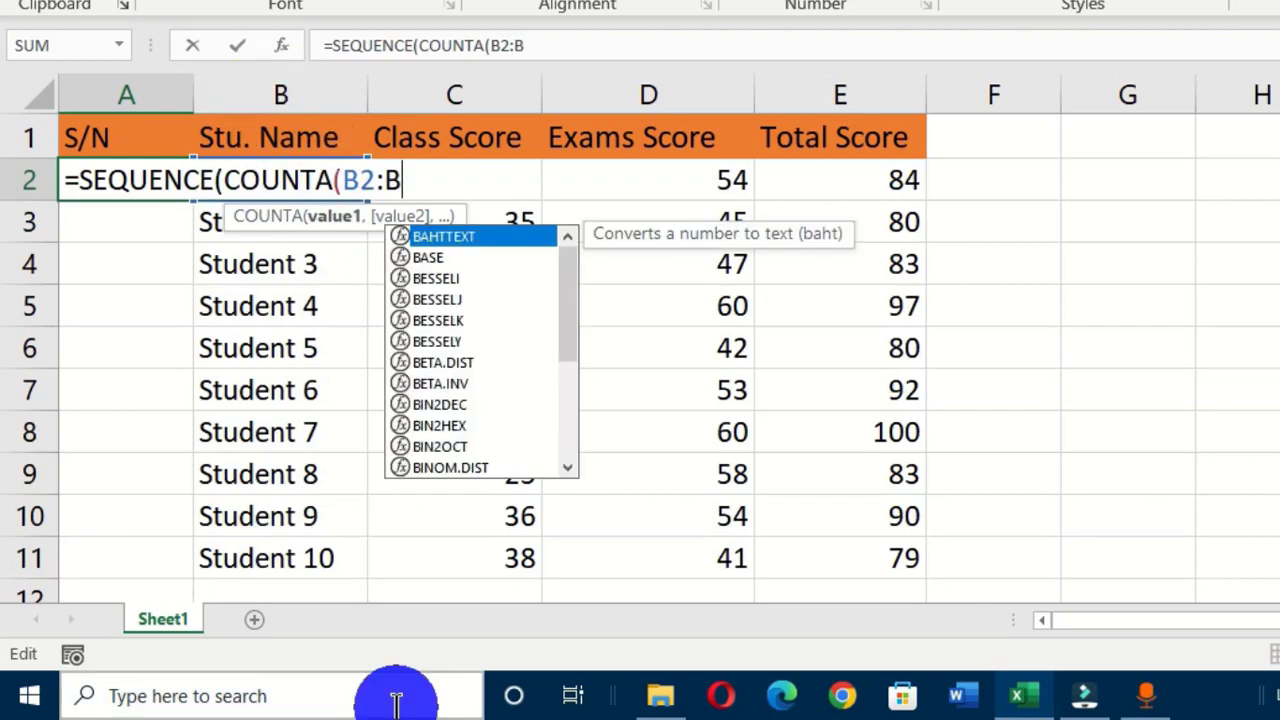
{"action": "type", "text": "11"}
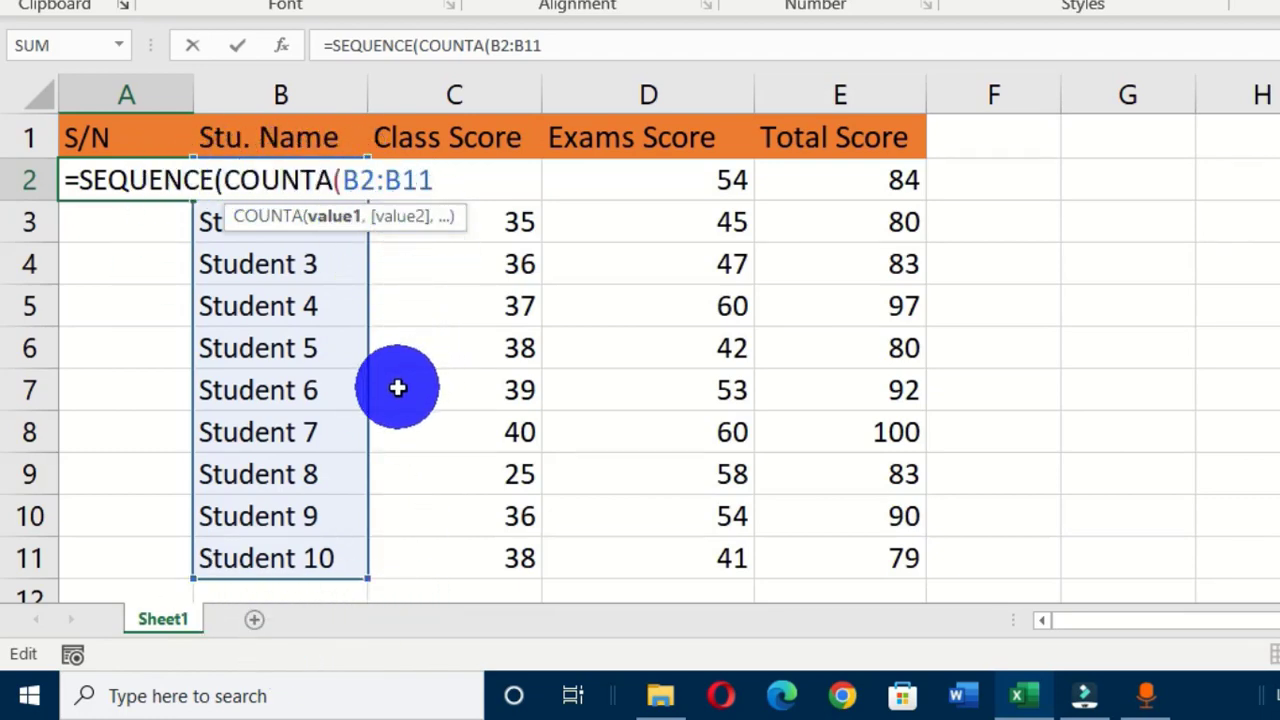
{"action": "type", "text": ")"}
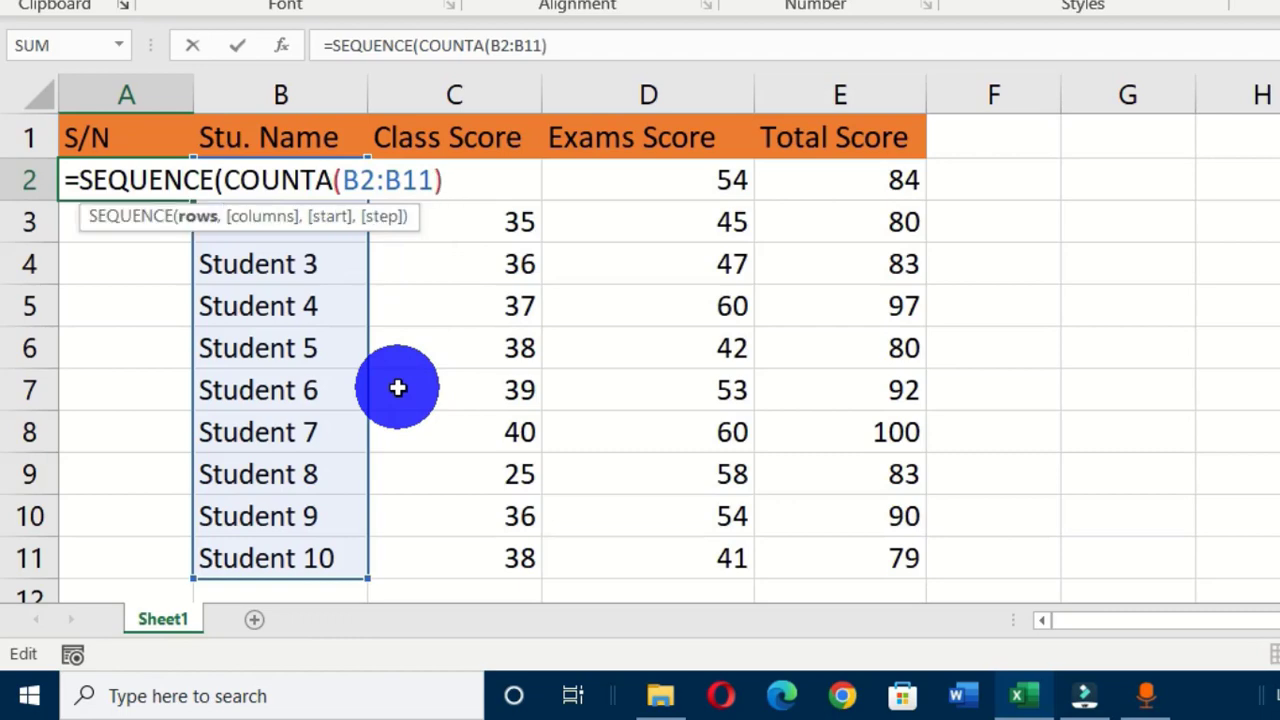
{"action": "type", "text": ")"}
{"action": "left_click_drag", "start_coordinate": [367, 578], "coordinate": [397, 186]}
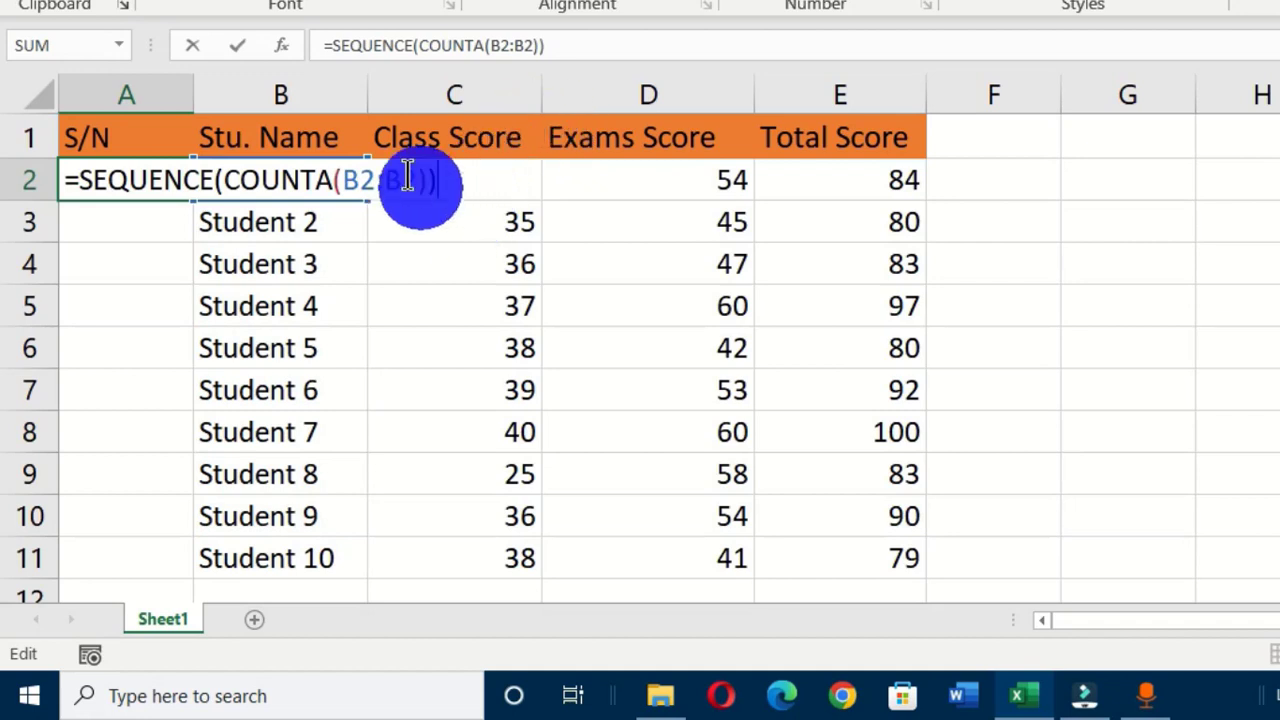
Change the range to $B$2:B11 and commit =SEQUENCE(COUNTA($B$2:B11)) to number students 1–10.
{"action": "left_click", "coordinate": [357, 180]}
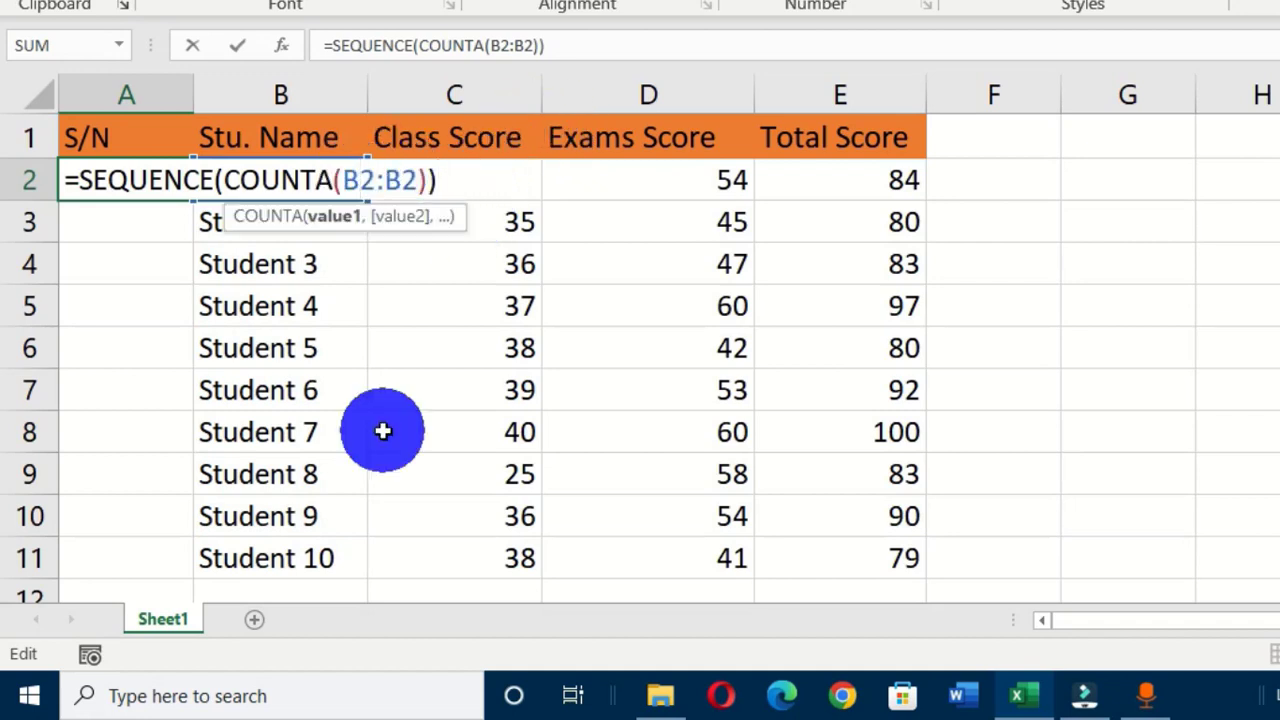
{"action": "key", "text": "F4"}
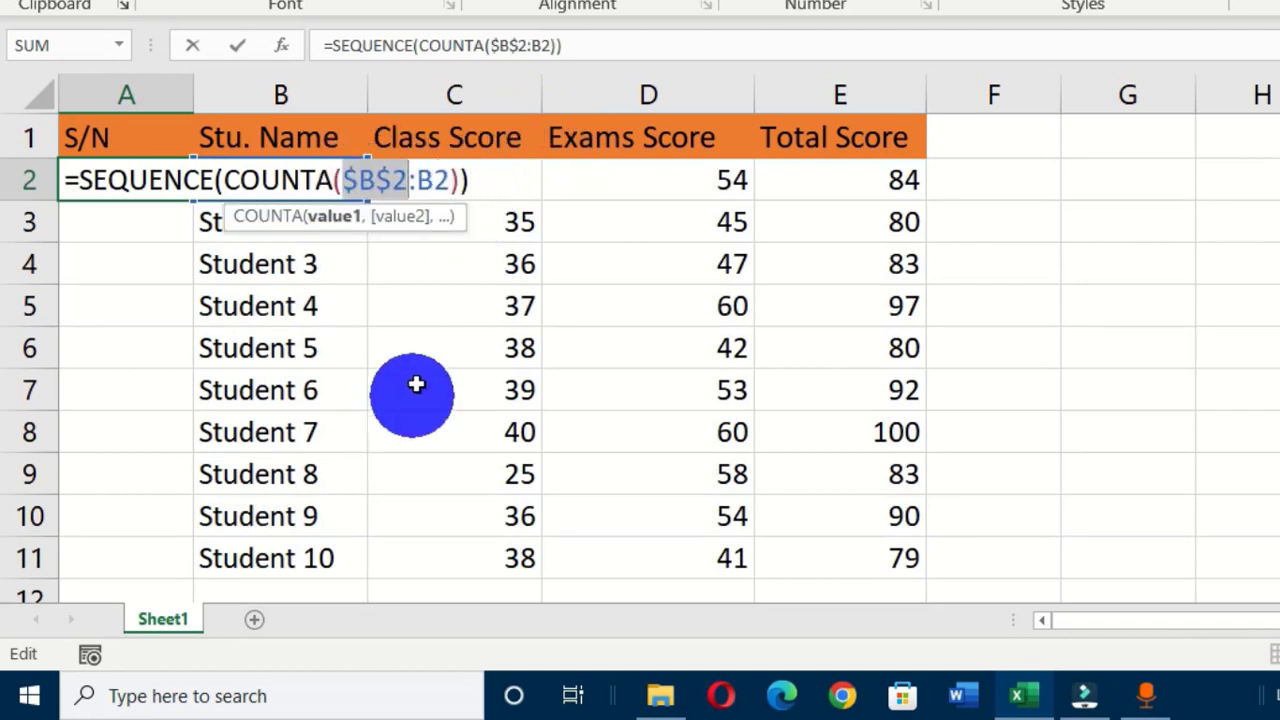
{"action": "left_click", "coordinate": [433, 180]}
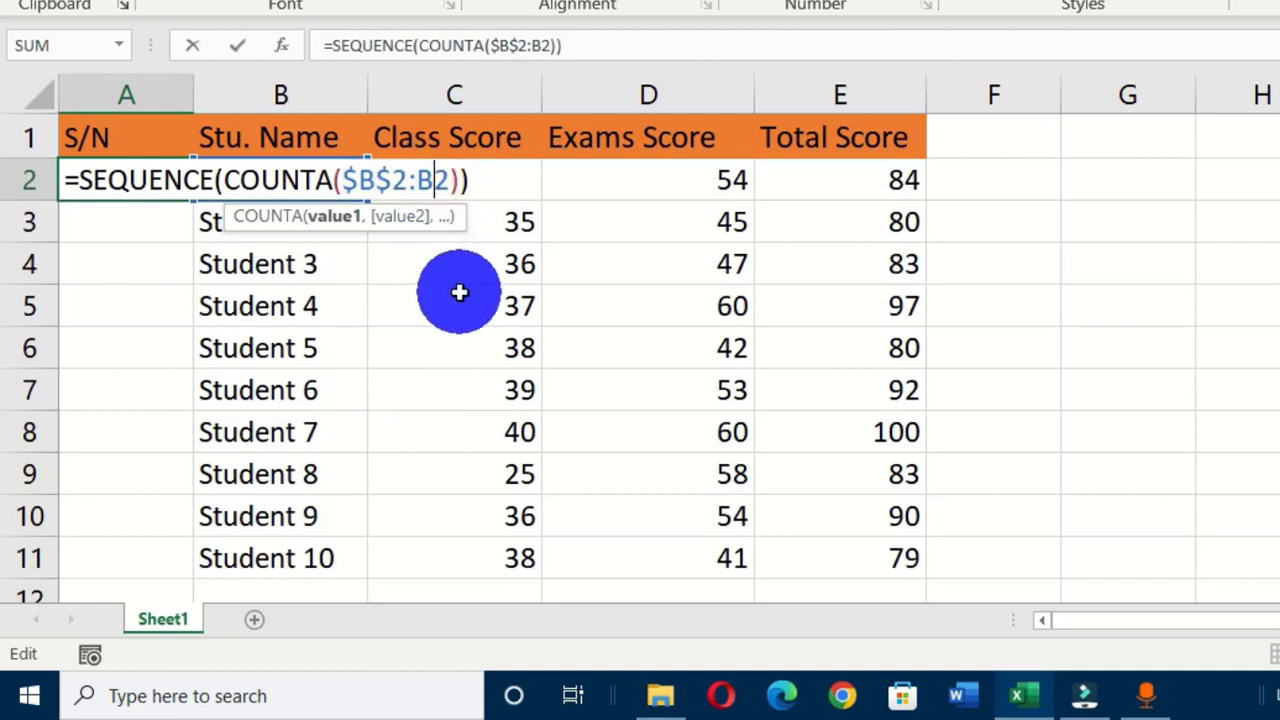
{"action": "key", "text": "Delete"}
{"action": "type", "text": "11"}
{"action": "left_click", "coordinate": [503, 177]}
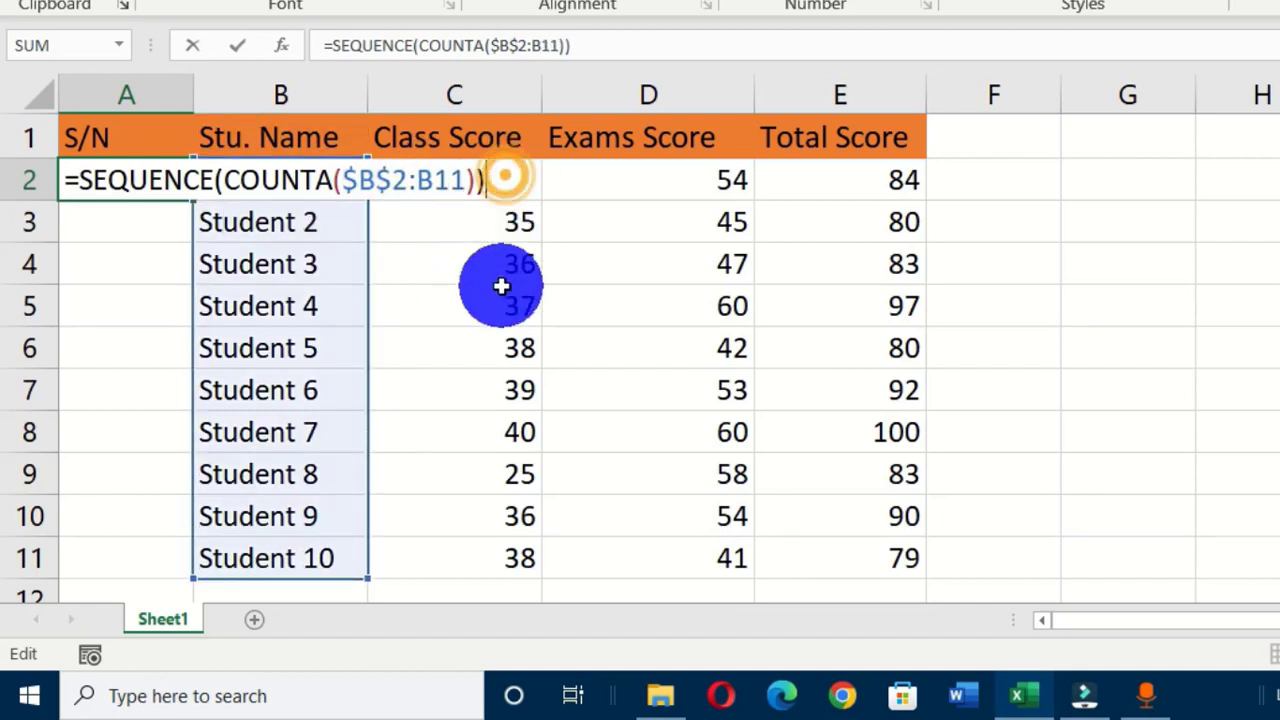
{"action": "key", "text": "Return"}
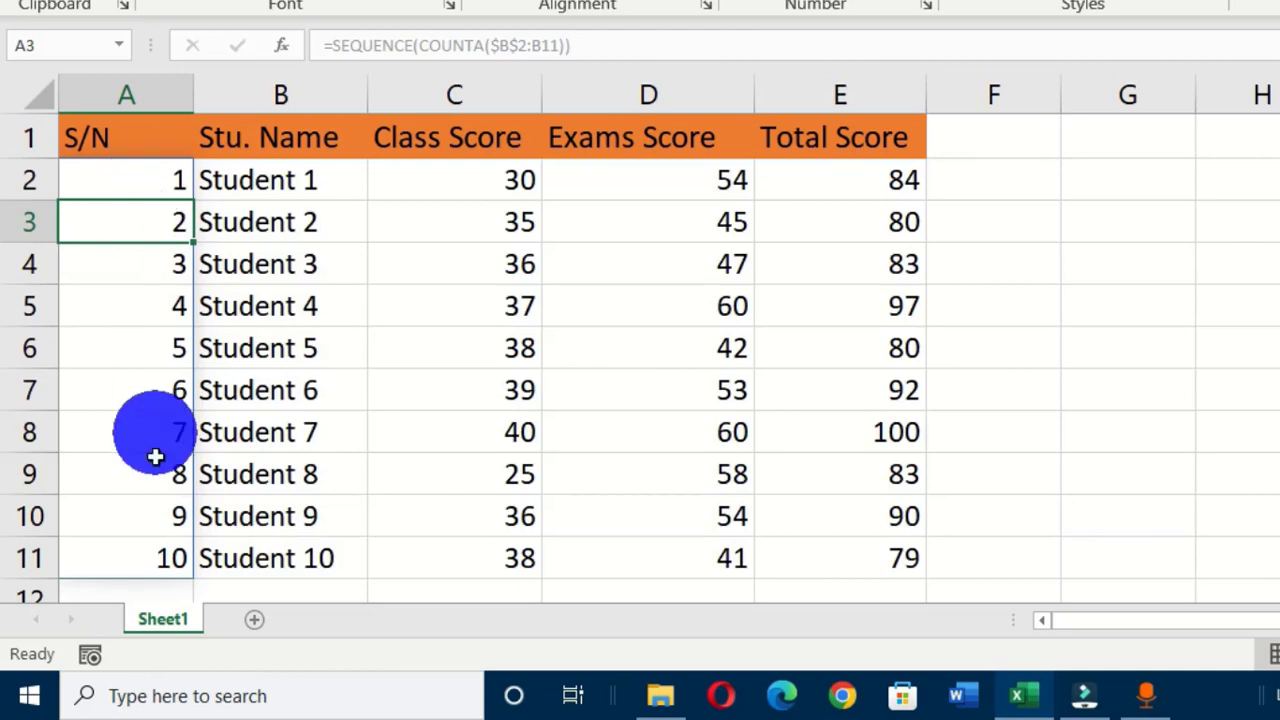
Delete the rows for Students 4 to 6 so the S/N column renumbers.
{"action": "scroll", "coordinate": [163, 540], "scroll_direction": "down", "scroll_amount": 3}
{"action": "scroll", "coordinate": [170, 540], "scroll_direction": "up", "scroll_amount": 3}
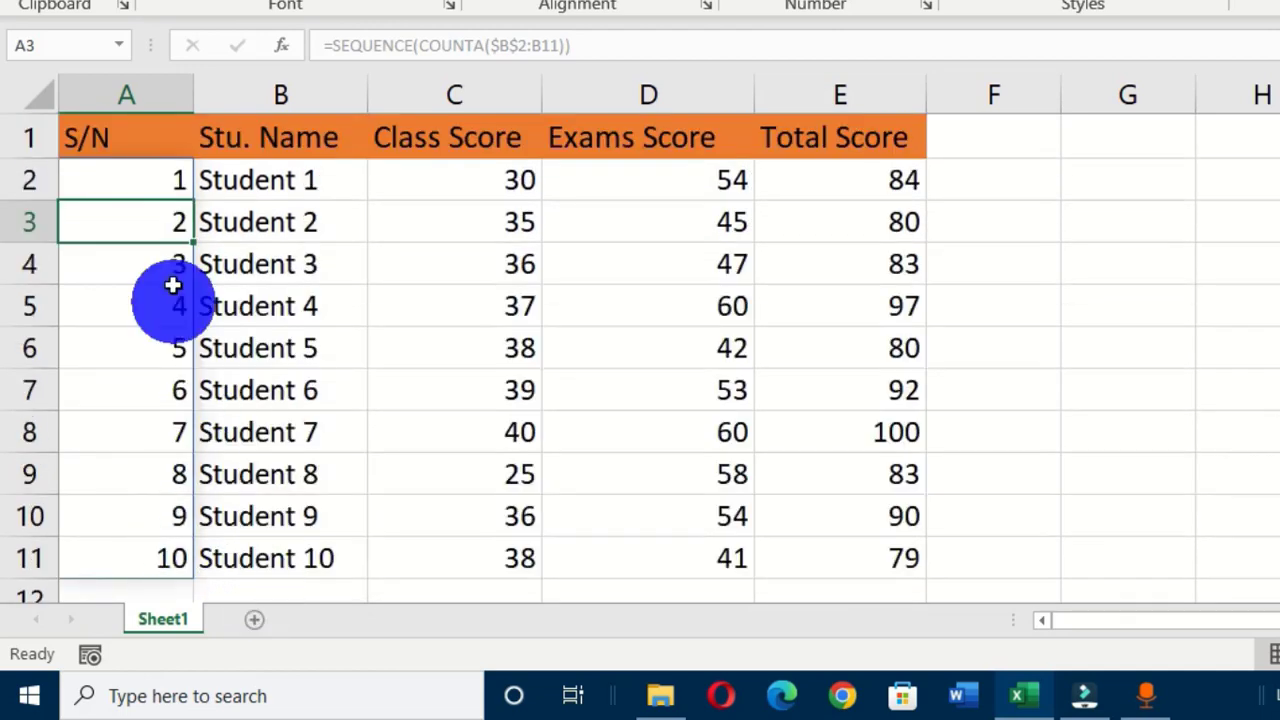
{"action": "left_click_drag", "start_coordinate": [30, 305], "coordinate": [40, 394]}
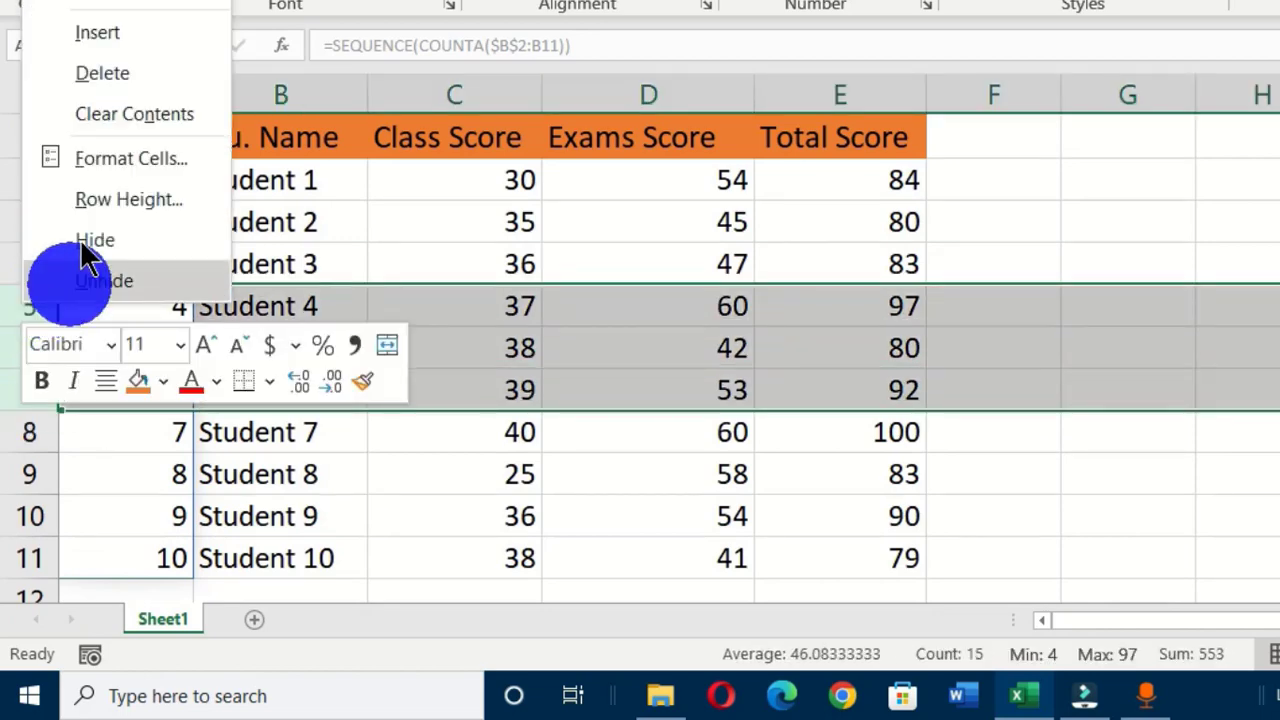
{"action": "left_click", "coordinate": [95, 80]}
{"action": "left_click", "coordinate": [406, 546]}
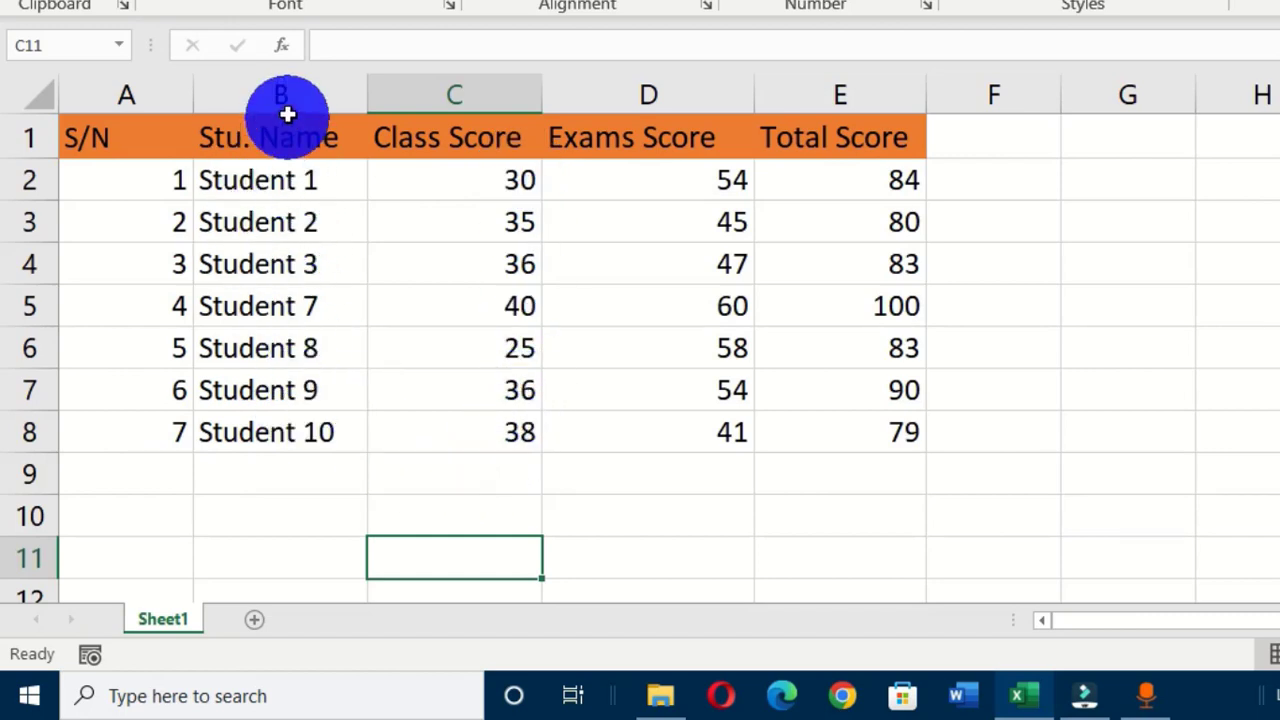
Delete the rows for Students 3, 7 and 8, leaving S/N numbered 1 to 4.
{"action": "left_click_drag", "start_coordinate": [23, 266], "coordinate": [33, 343]}
{"action": "right_click", "coordinate": [37, 285]}
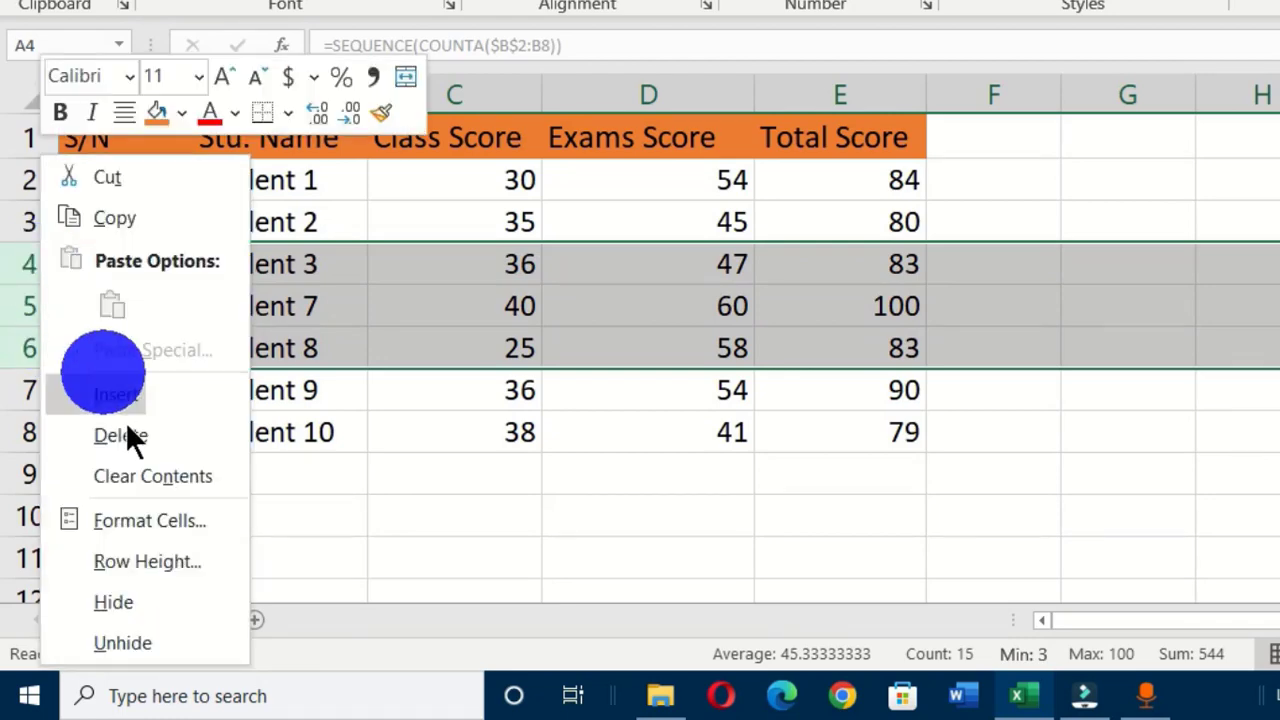
{"action": "left_click", "coordinate": [157, 445]}
{"action": "left_click", "coordinate": [377, 514]}
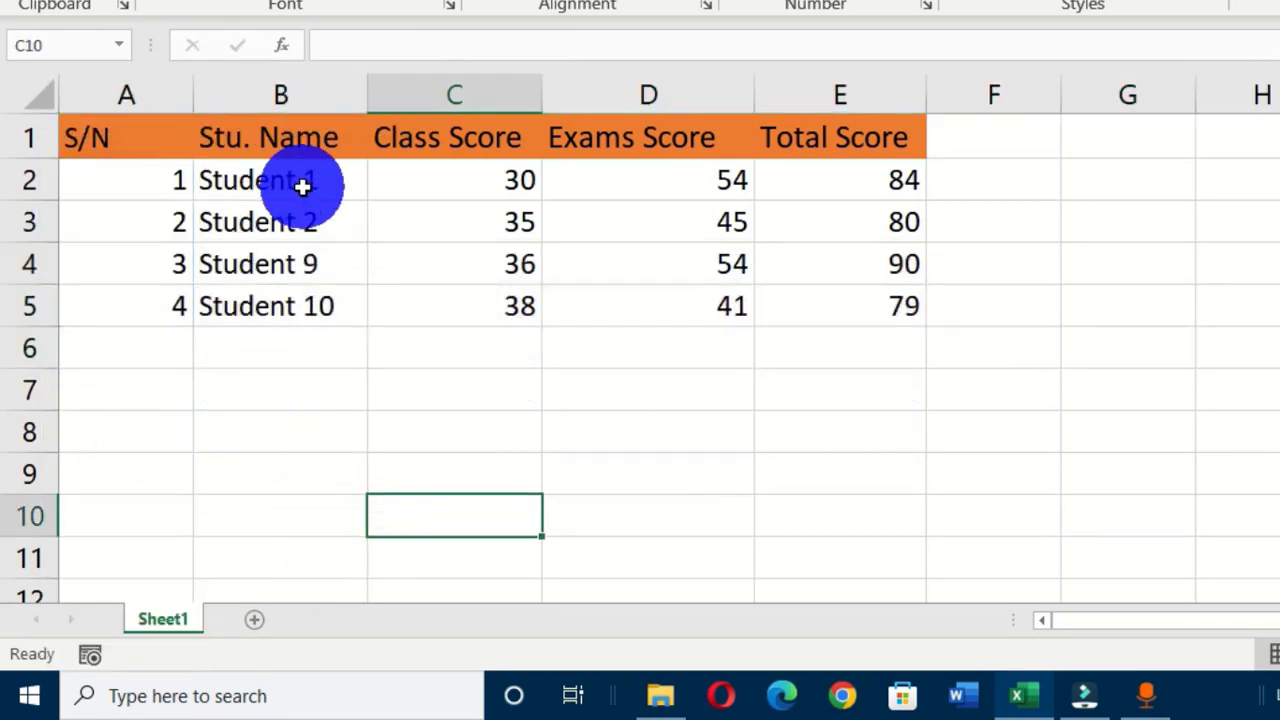